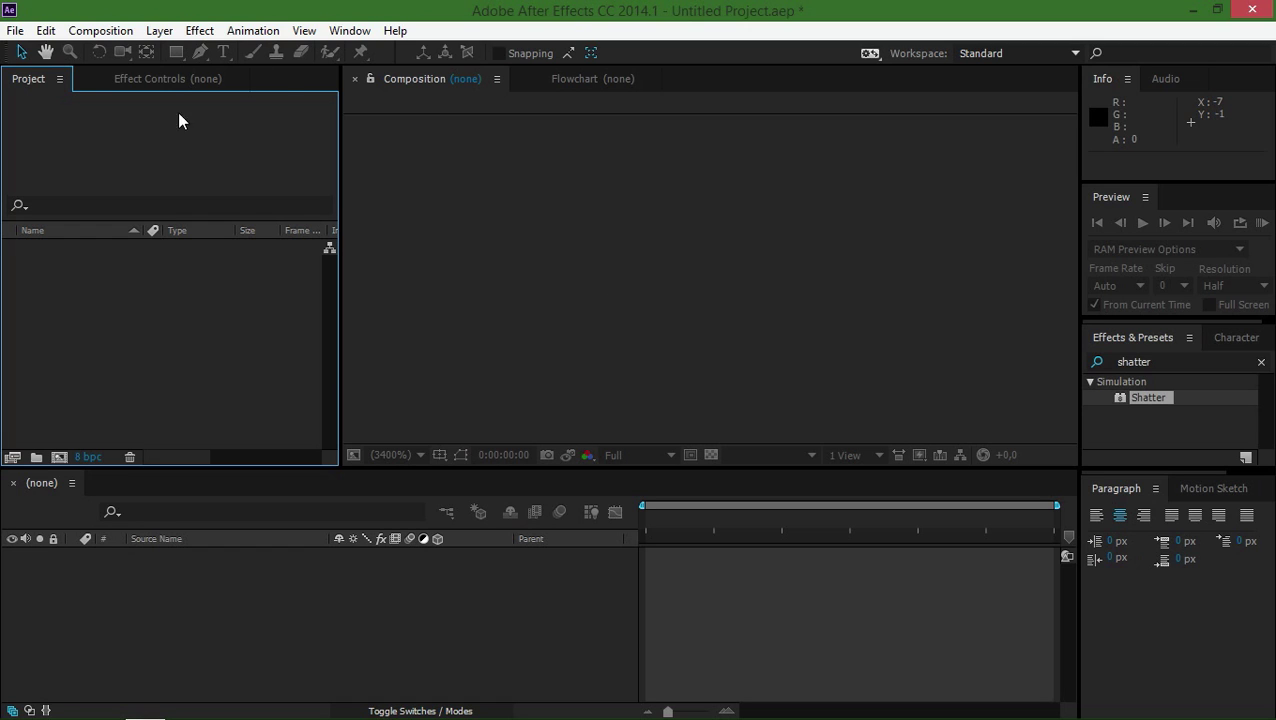
- Create a new composition using the HDTV 1080 29.97 preset at 1920×1080, 10 seconds
click(59, 457)
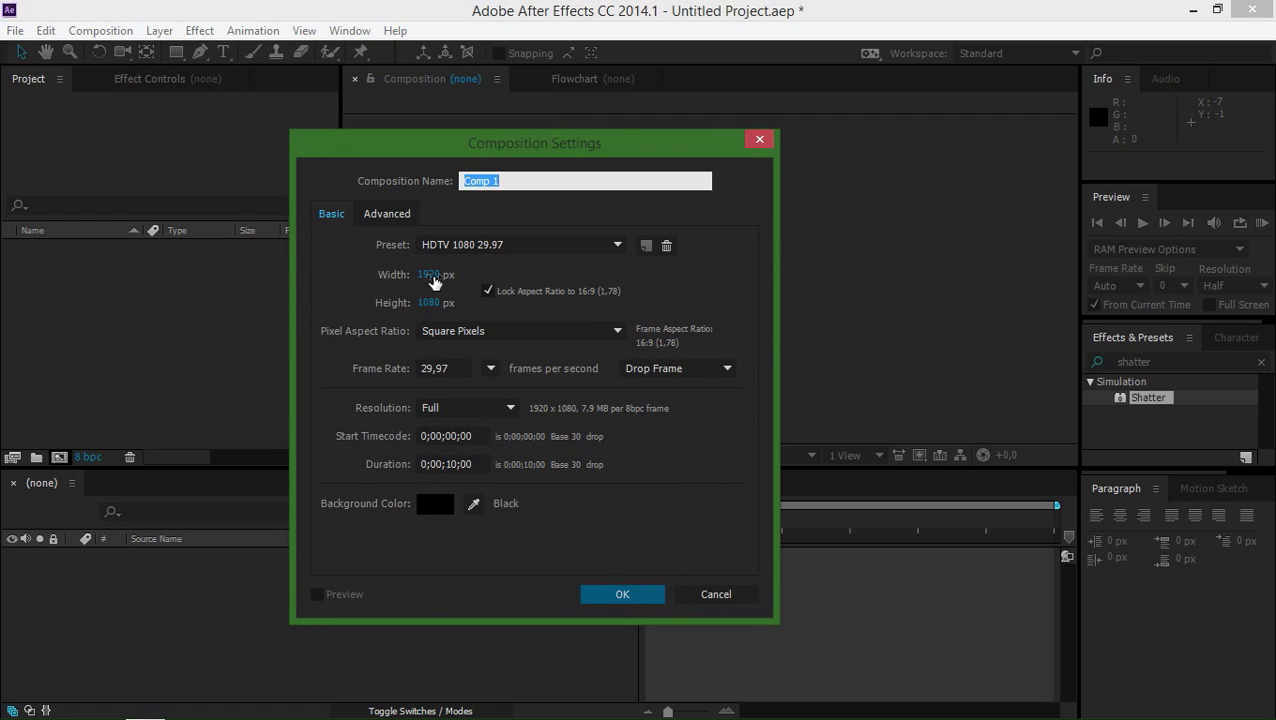
- Name the composition 'Main' and accept its 1920×1080, 10-second settings
text(Main)
key(Return)
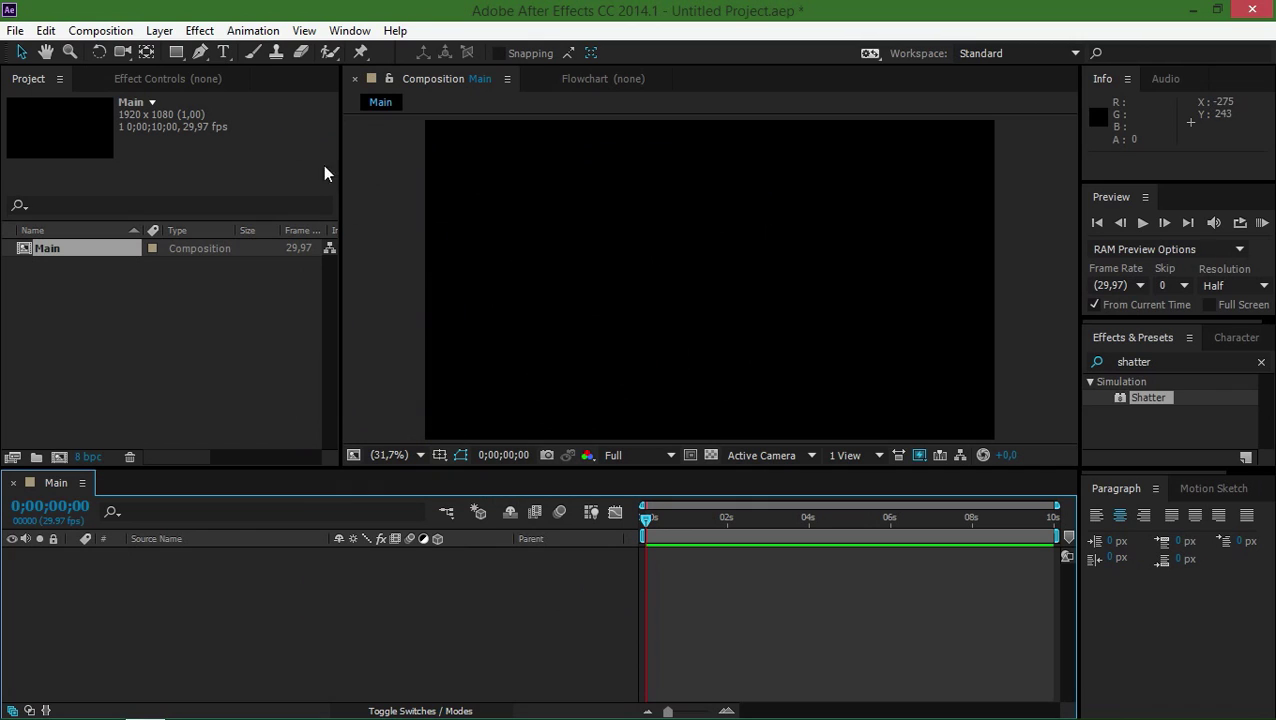
- Add a white bold text layer reading 'TEXT' and move it into place
click(223, 52)
click(598, 316)
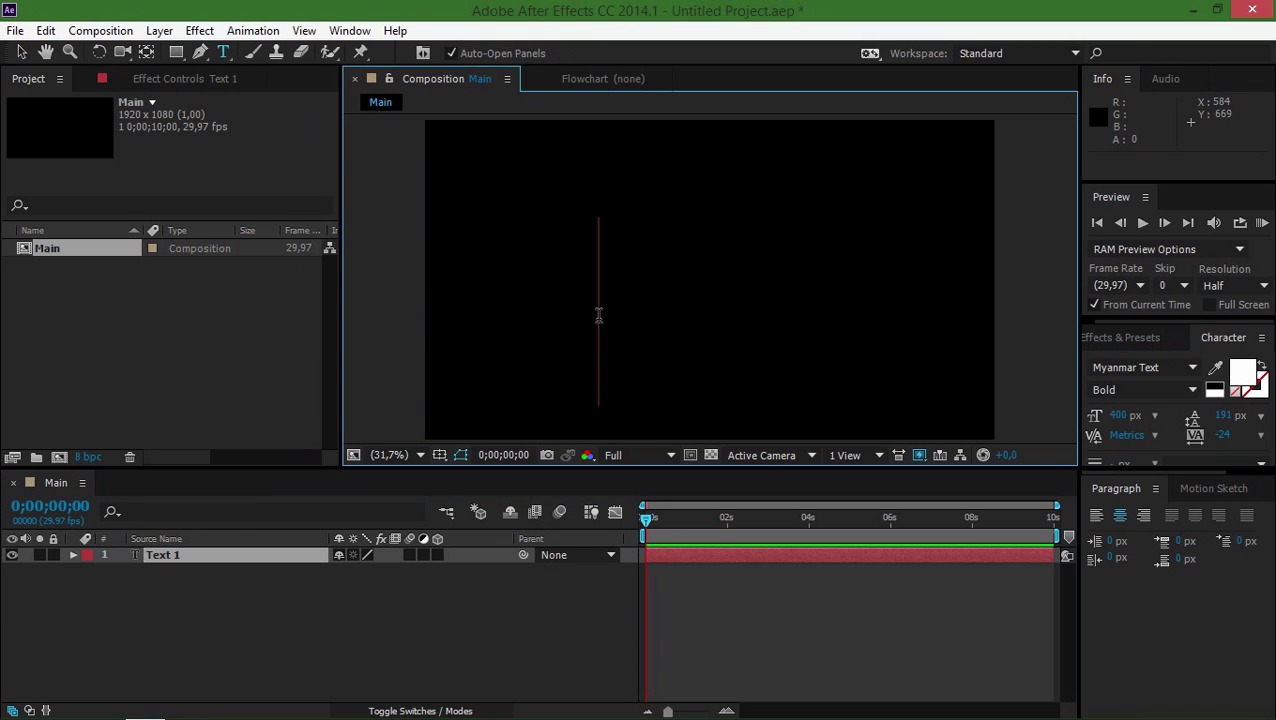
text(TEXT)
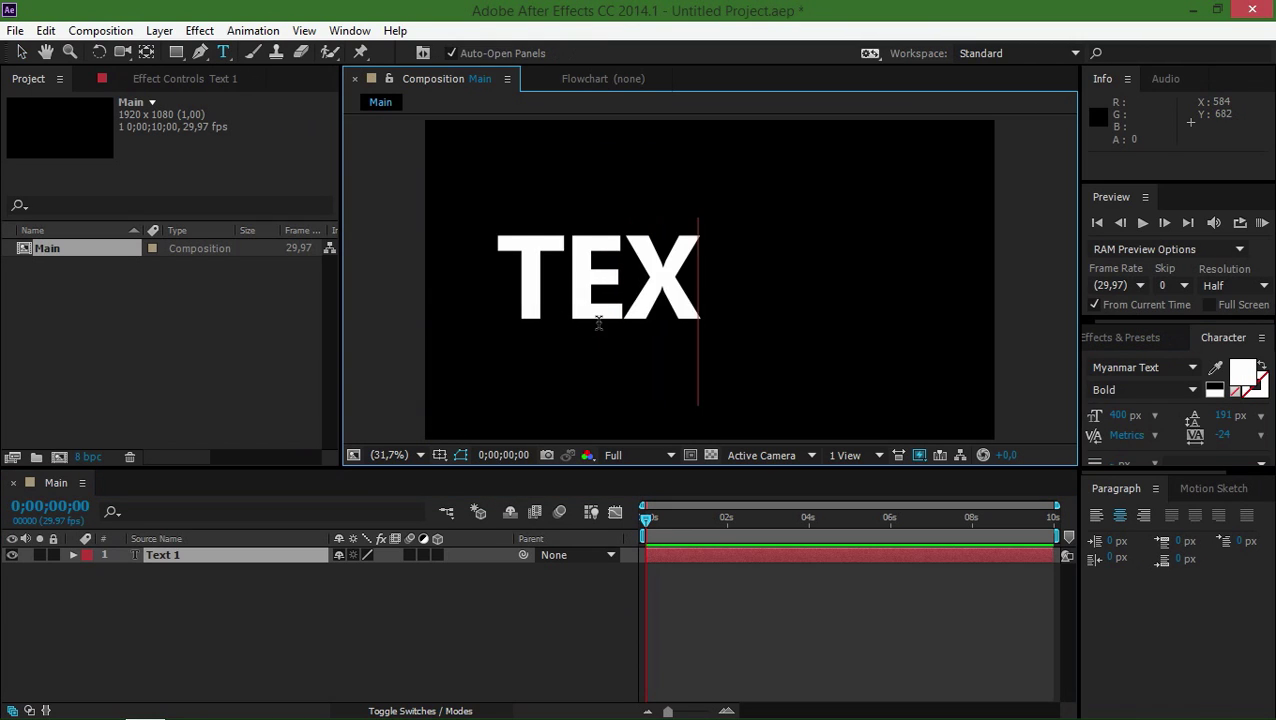
click(21, 52)
drag(618, 296, 761, 295)
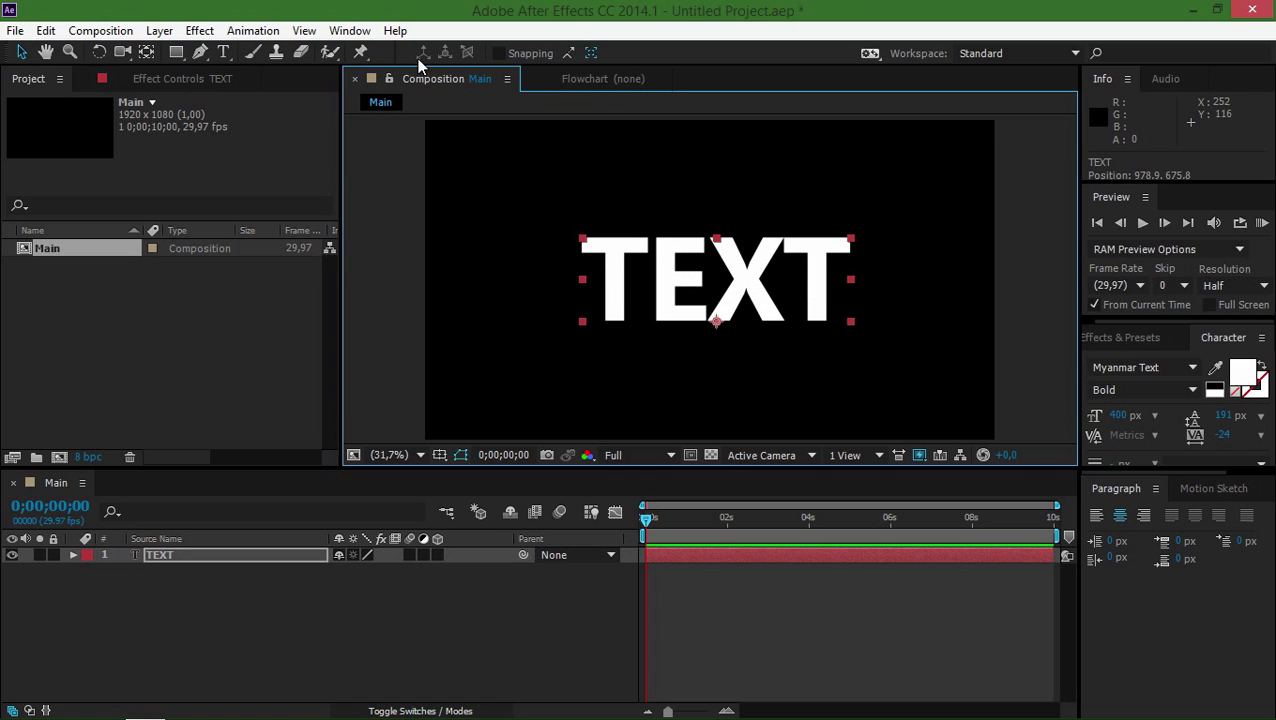
- Centre the TEXT layer horizontally and vertically with the Align panel, then deselect it
click(346, 31)
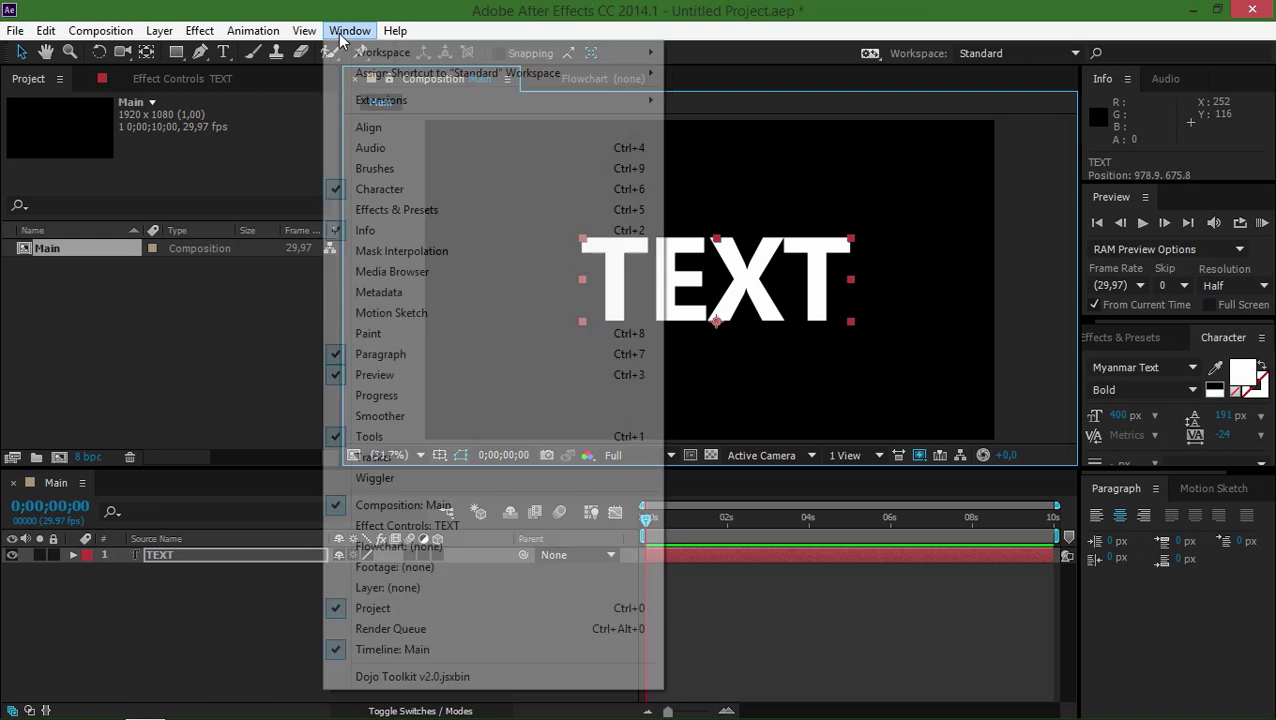
click(358, 126)
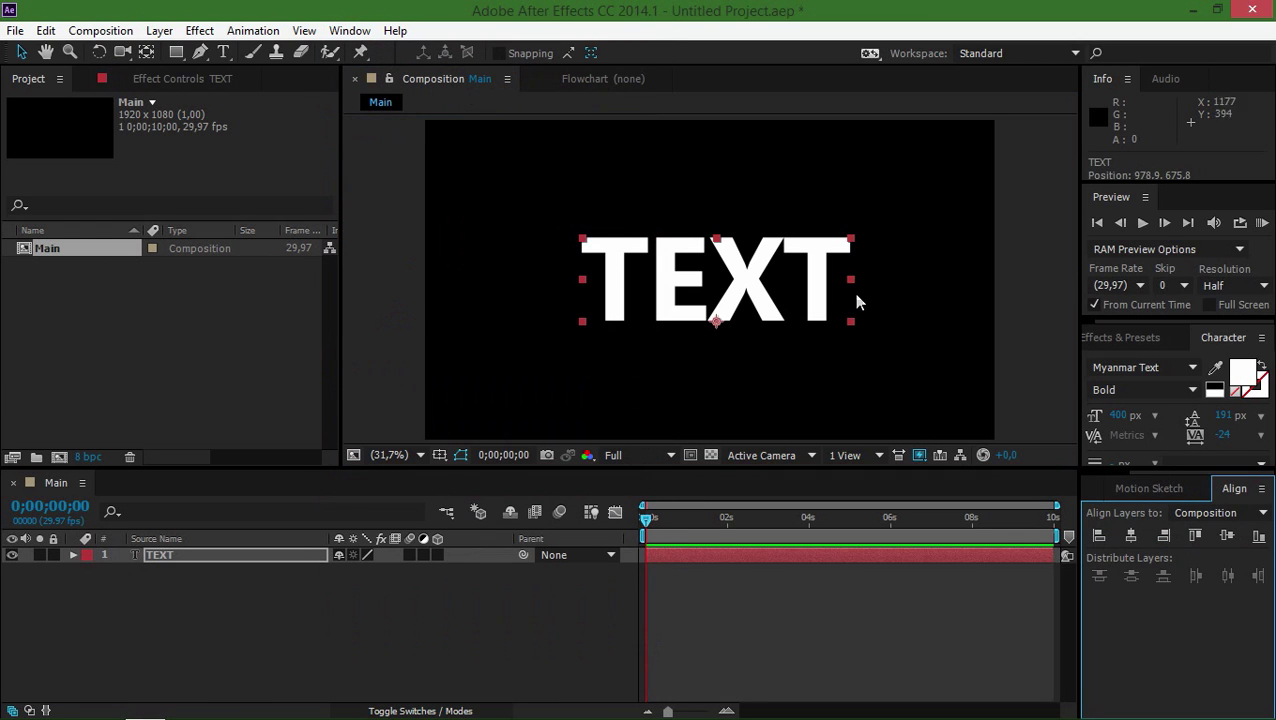
click(1131, 536)
click(1220, 540)
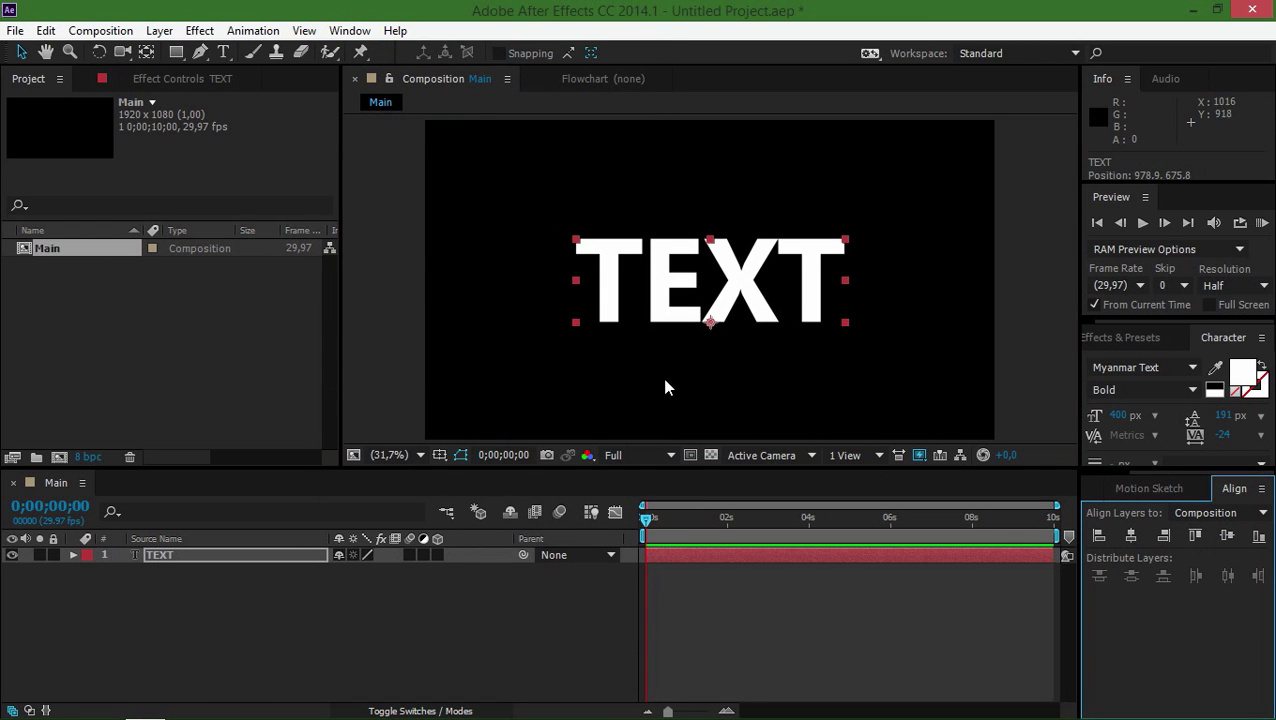
click(333, 622)
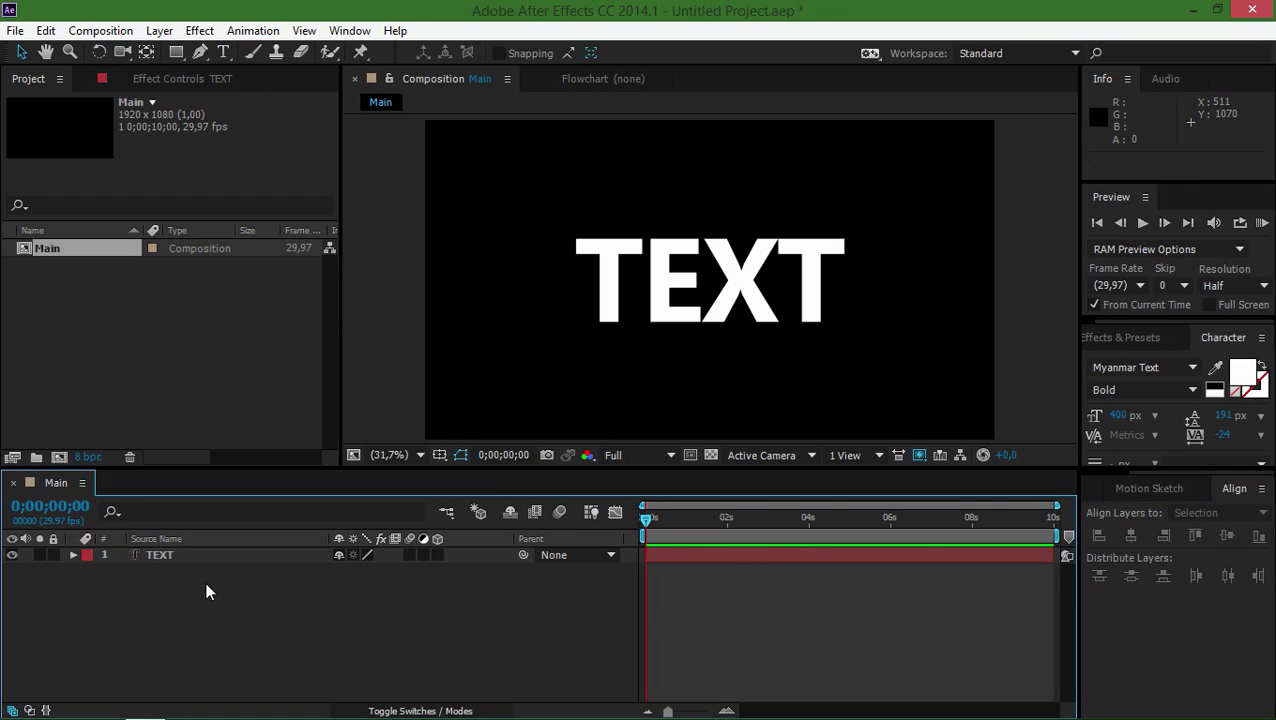
- Find Shatter under Simulation in Effects & Presets and drag it onto the TEXT layer
click(201, 554)
click(1110, 345)
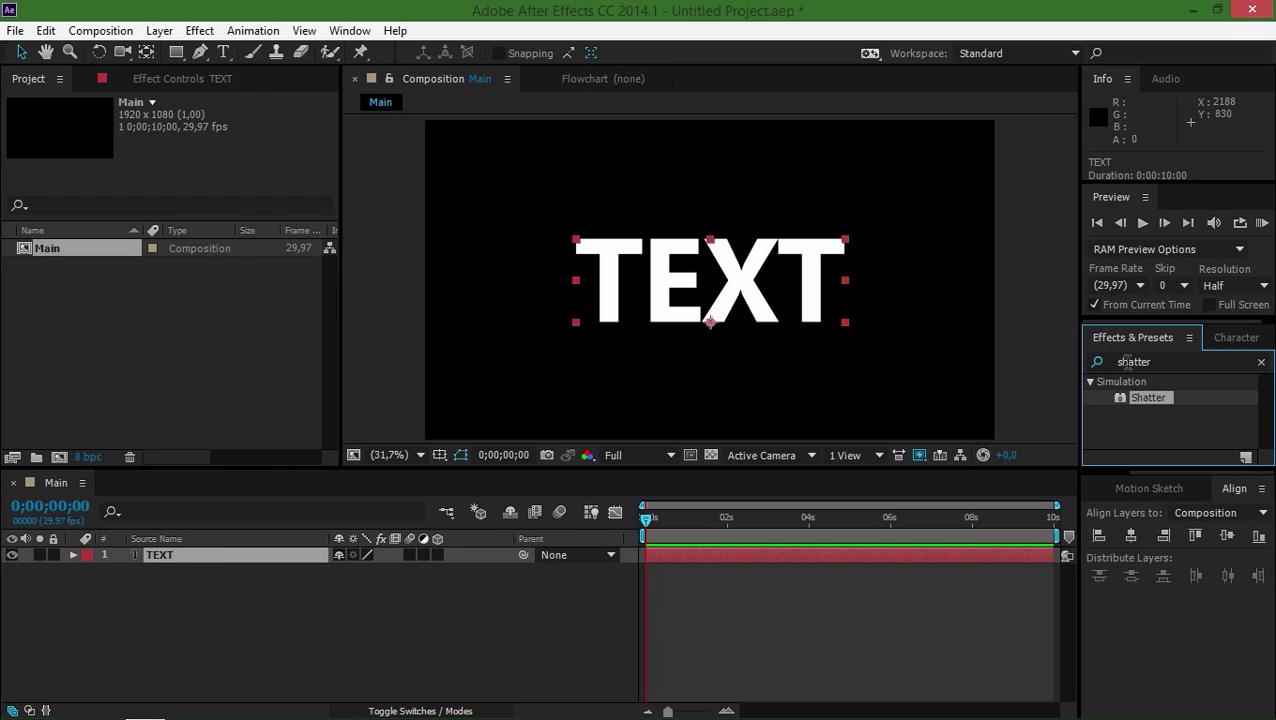
click(1261, 363)
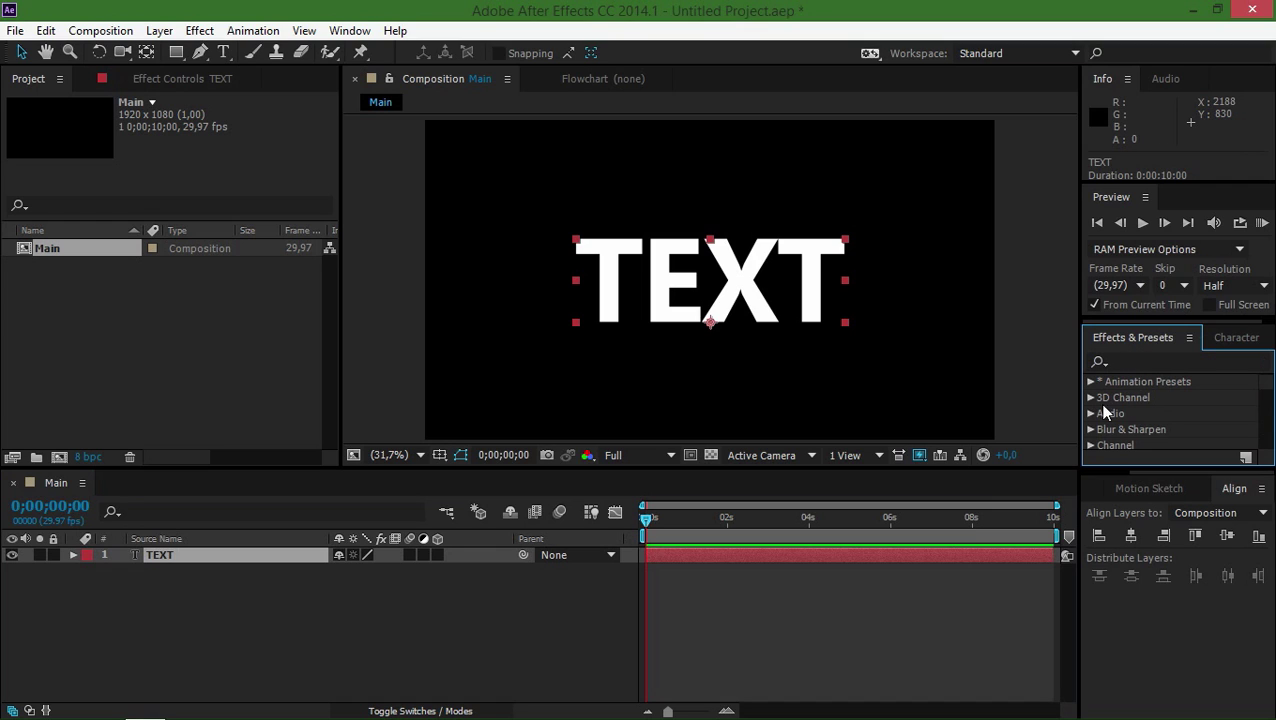
scroll(1137, 425, down, 4)
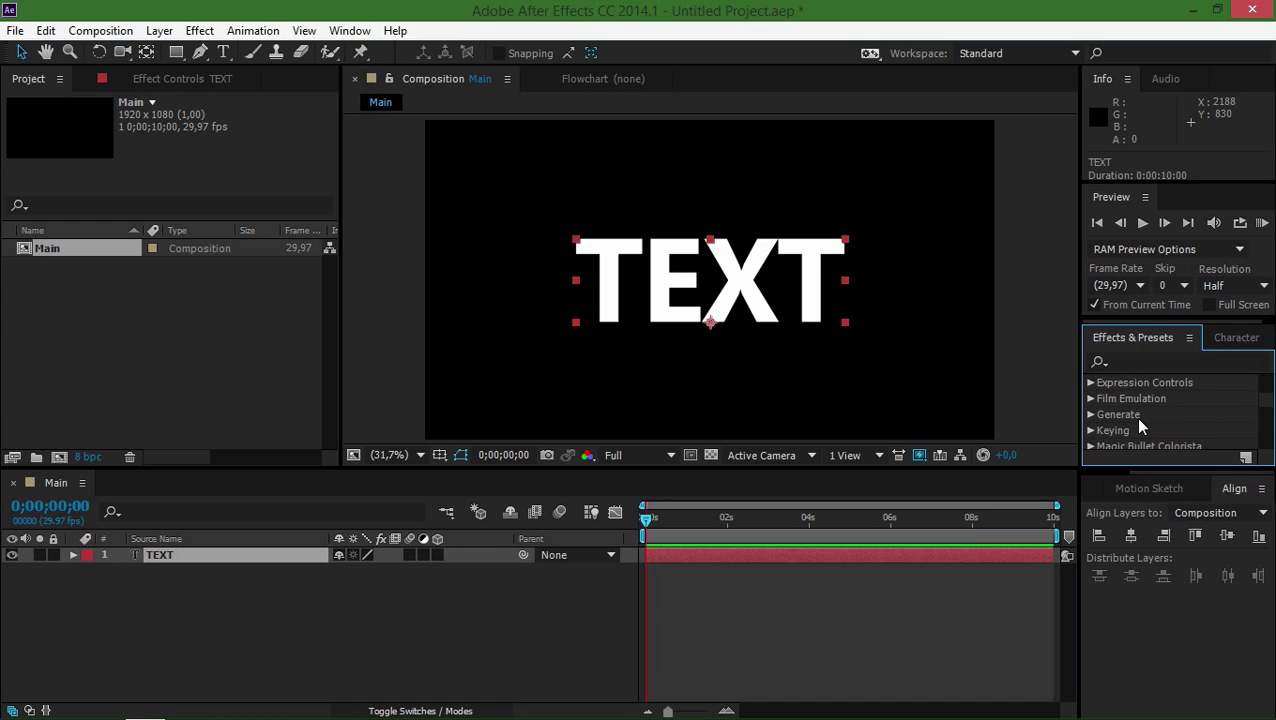
scroll(1138, 425, down, 6)
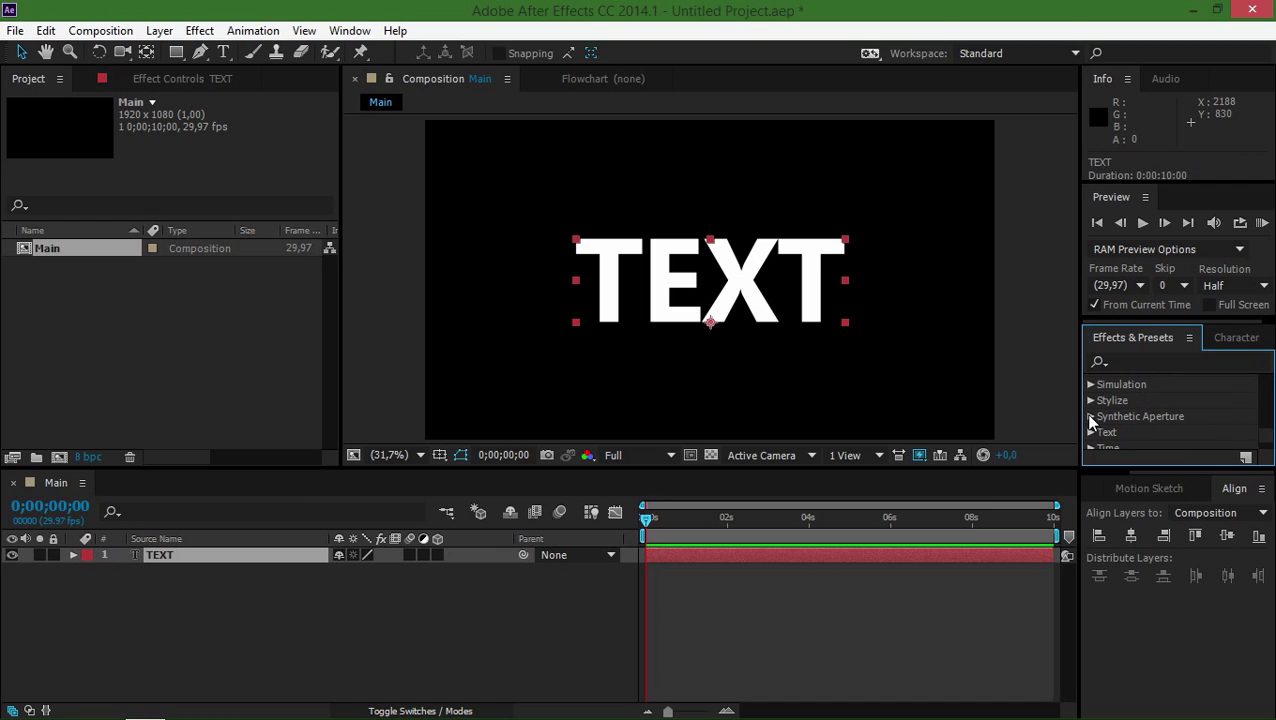
click(1090, 385)
scroll(1150, 428, down, 5)
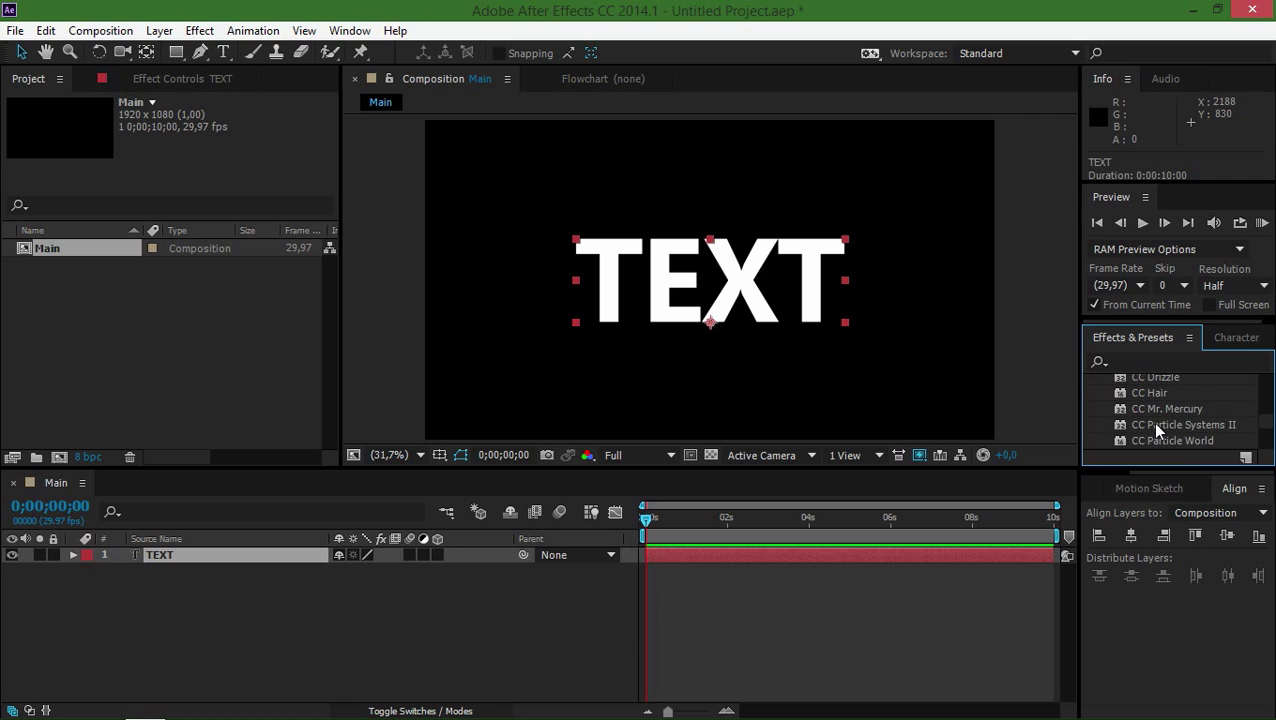
drag(1148, 400, 708, 283)
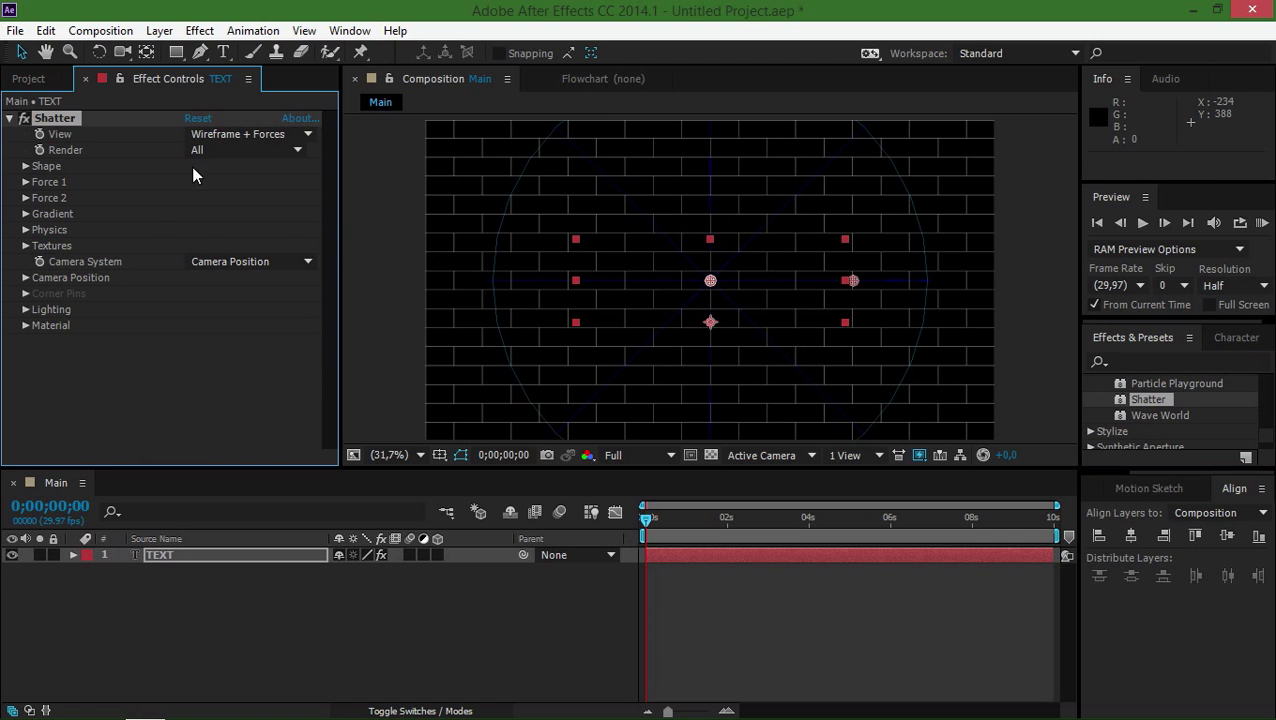
- Set Shatter's View to Rendered and scrub the timeline to see the brick-cracked TEXT
click(268, 386)
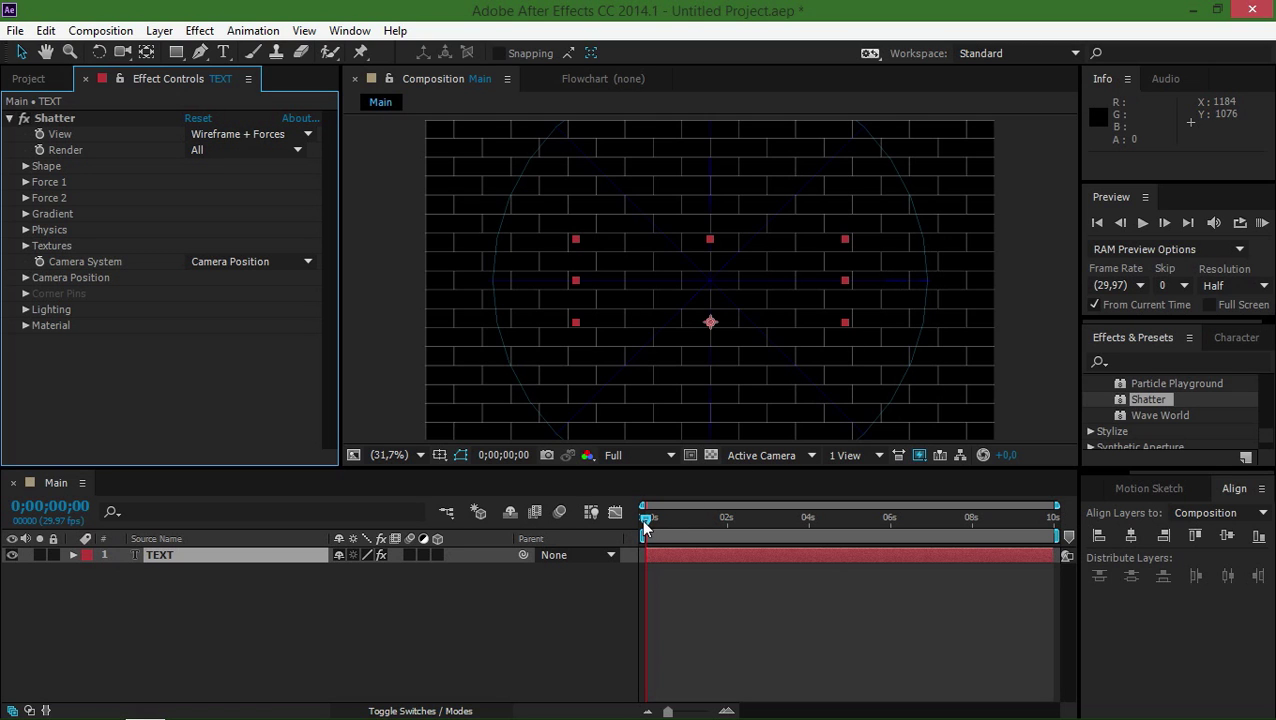
mouse_move(642, 521)
mouse_down()
mouse_move(682, 521)
mouse_move(642, 538)
mouse_move(657, 538)
mouse_move(647, 530)
mouse_up()
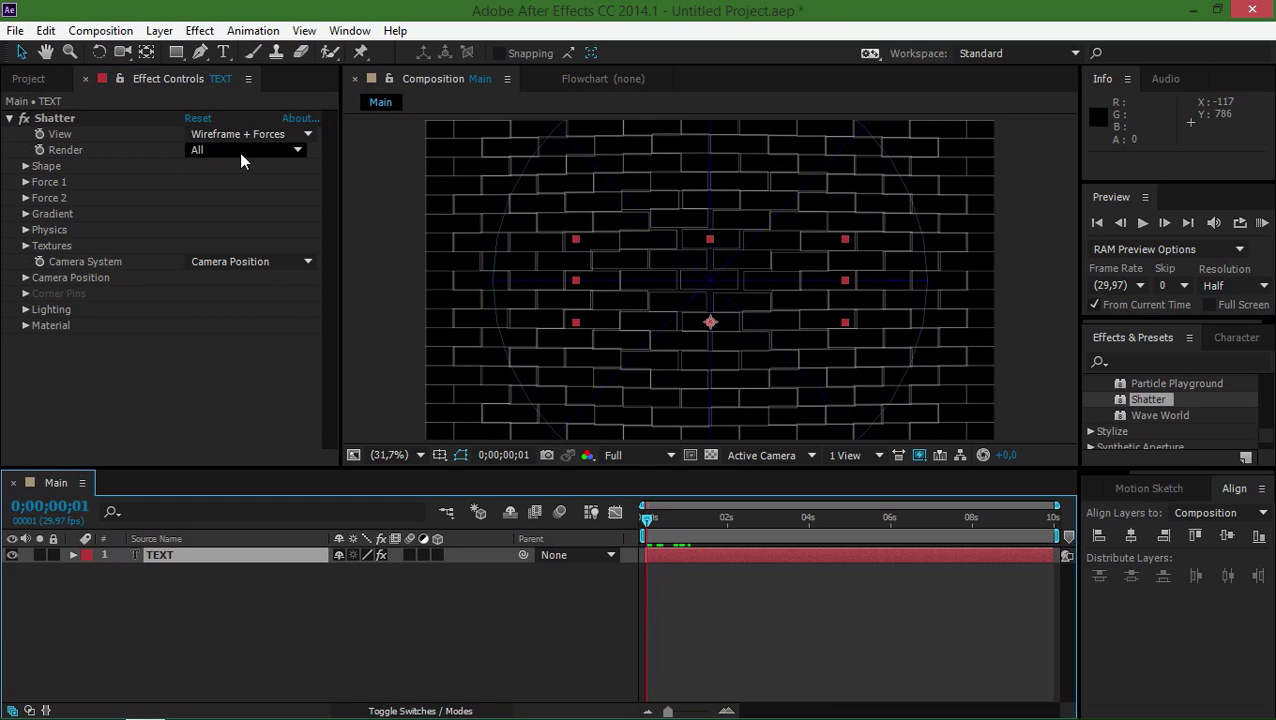
click(199, 136)
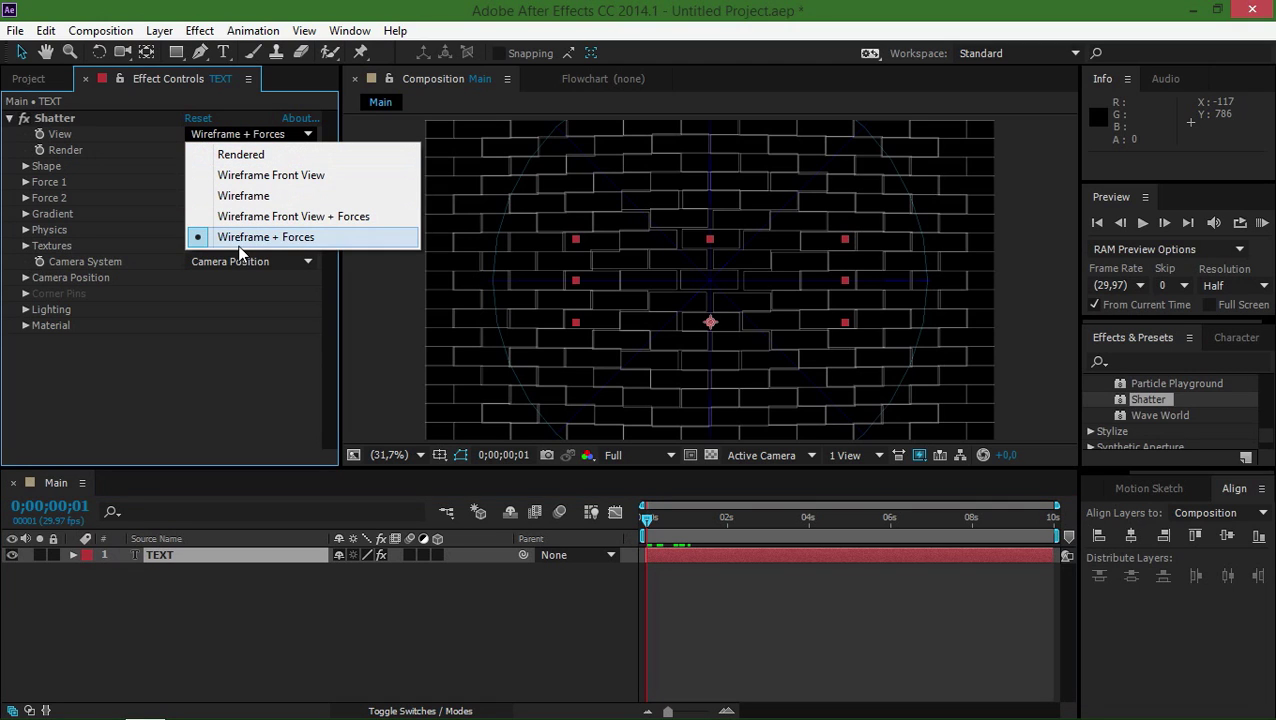
click(240, 155)
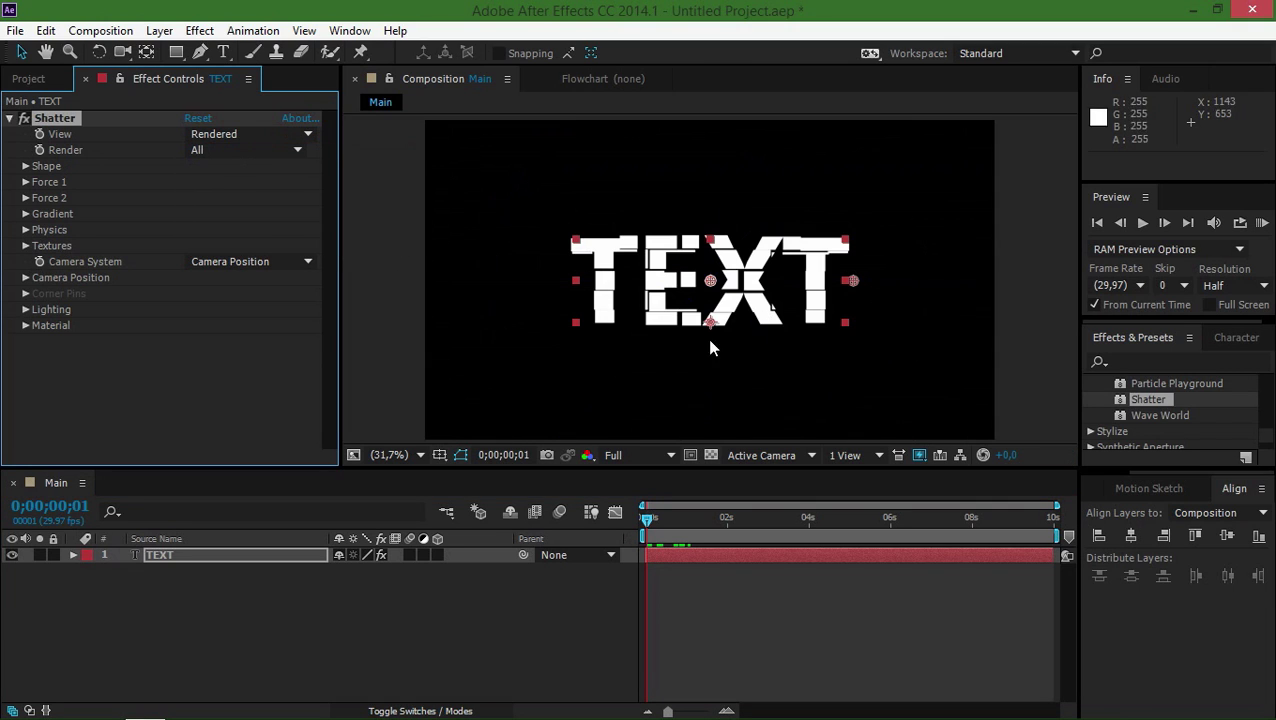
mouse_move(649, 514)
mouse_down()
mouse_move(688, 518)
mouse_move(648, 519)
mouse_up()
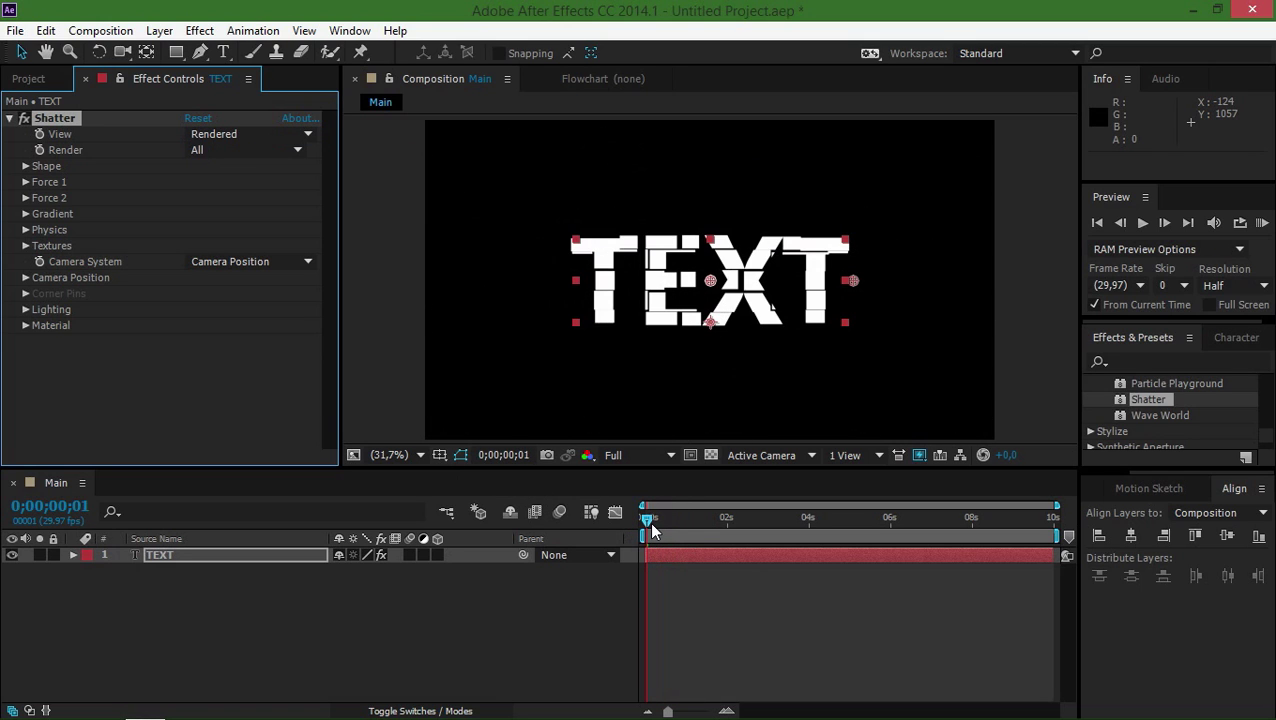
- Change the Shatter Pattern to Glass, return View to Wireframe + Forces, and begin editing Repetitions
click(26, 165)
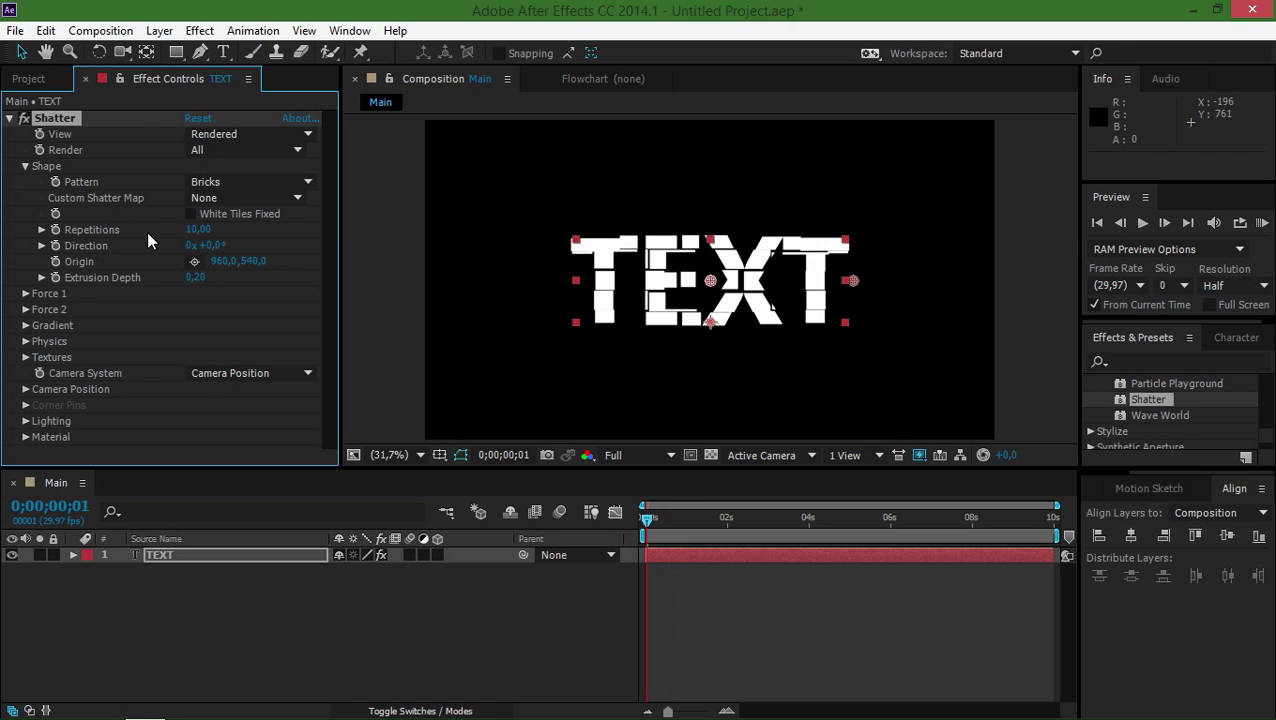
click(234, 183)
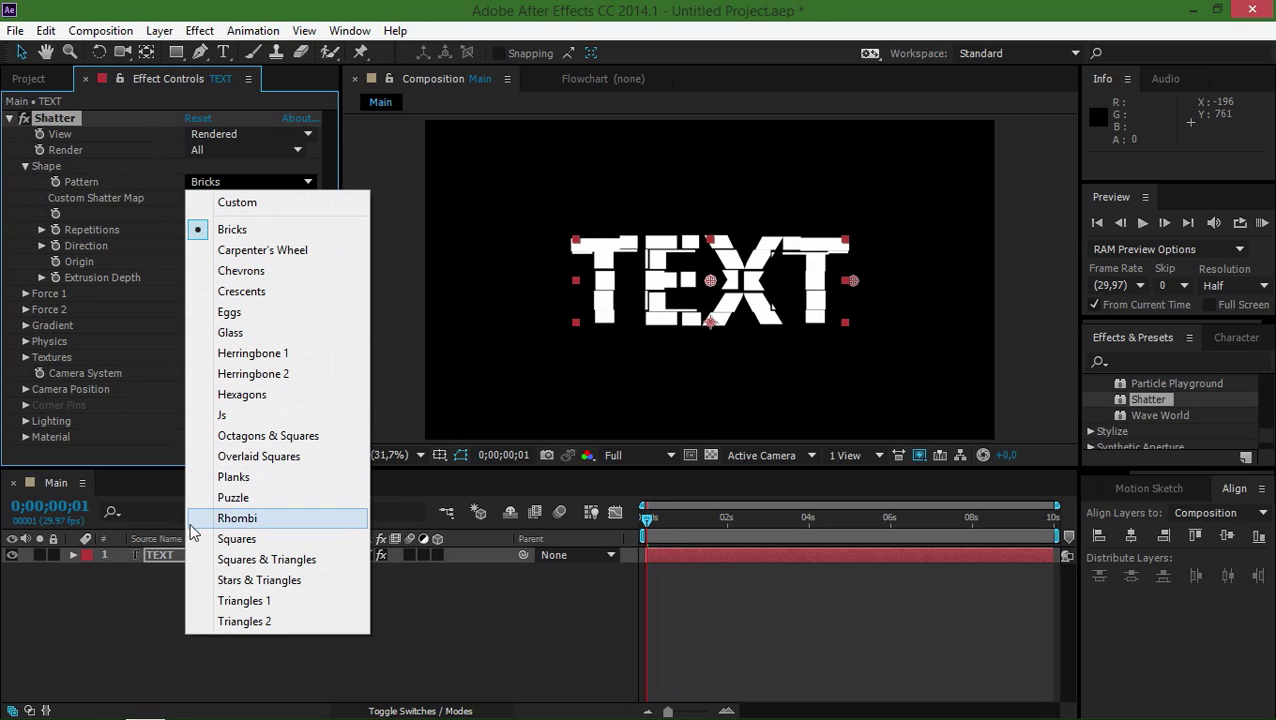
click(285, 333)
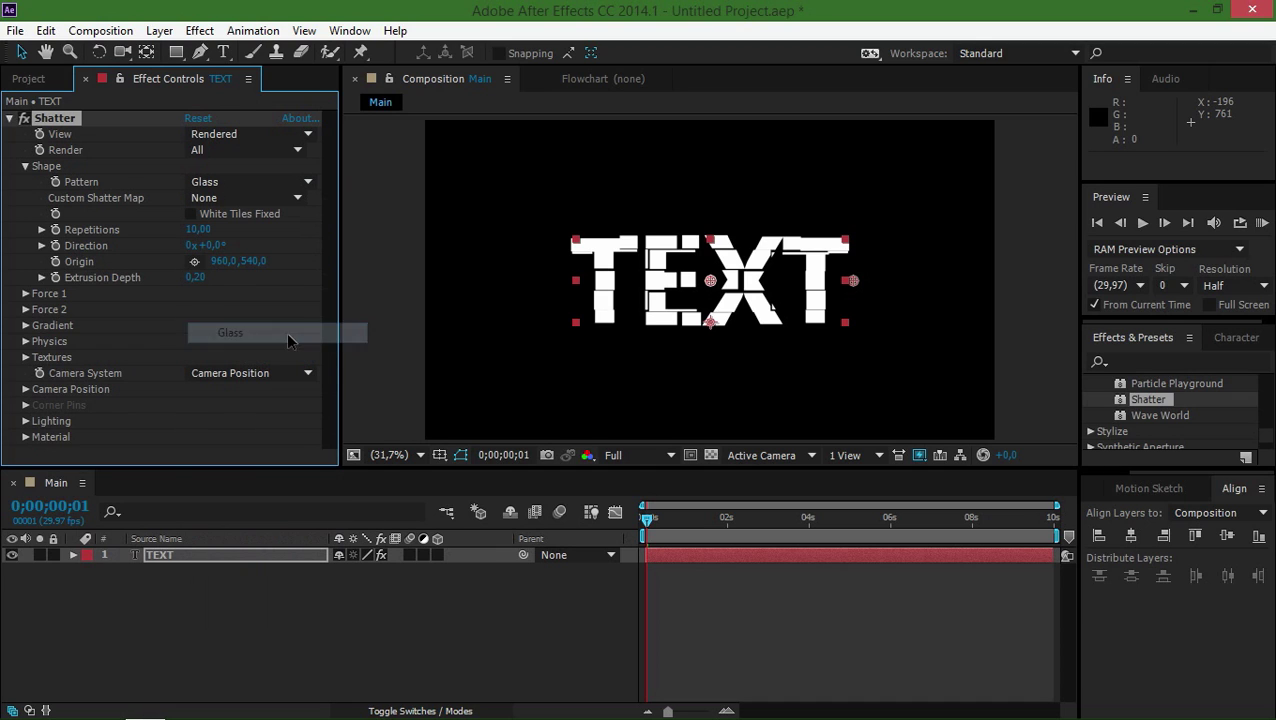
click(218, 137)
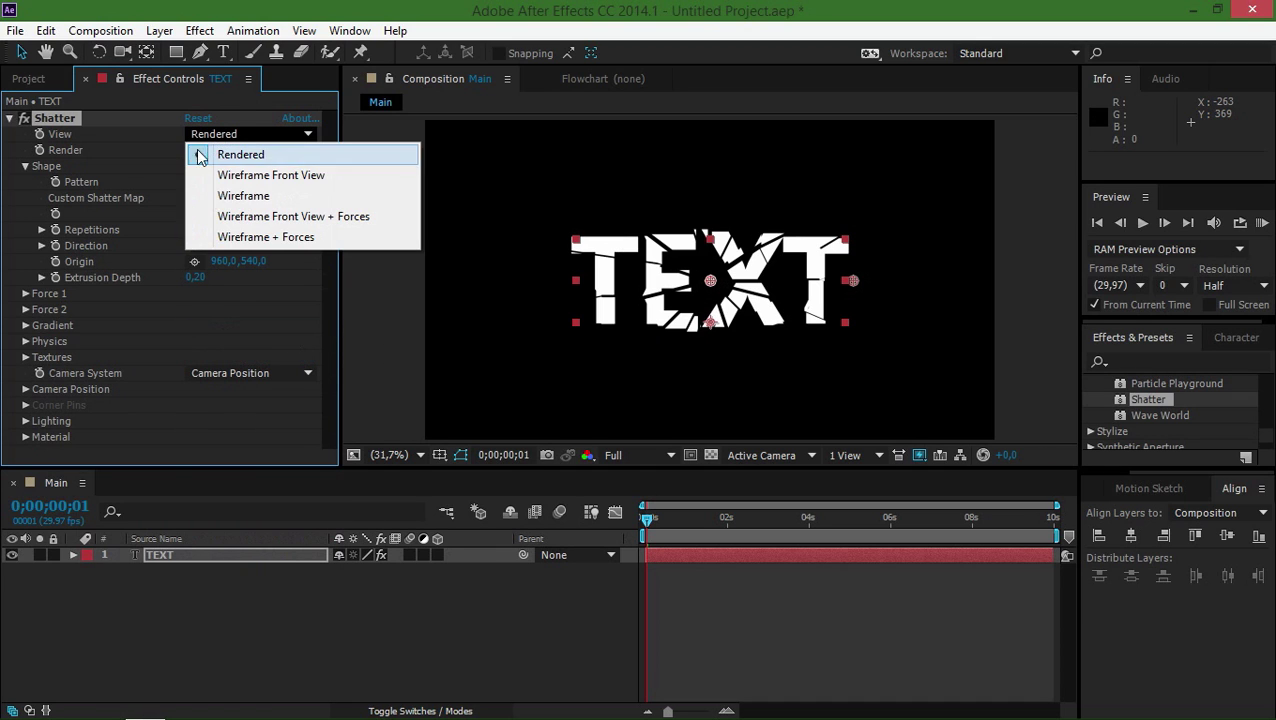
click(200, 238)
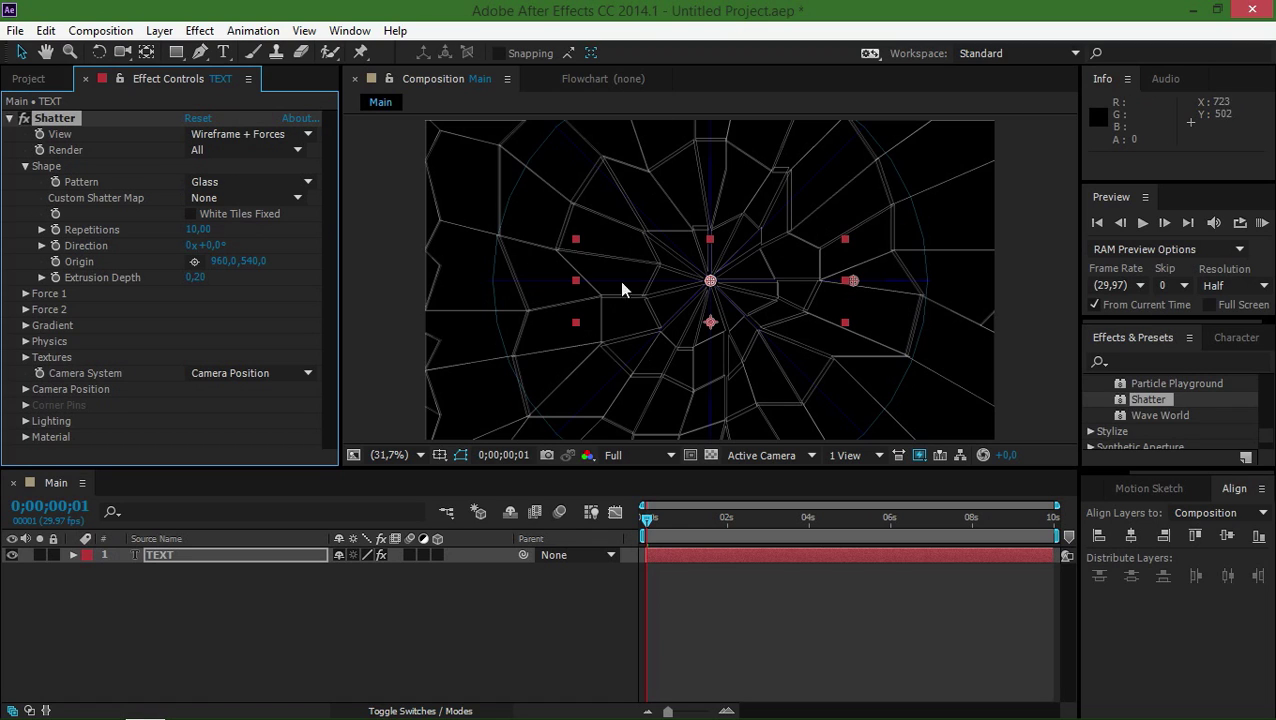
click(197, 230)
- Set Shatter Repetitions to 50 and Extrusion Depth to 0,1, previewing the playback
text(50)
key(Return)
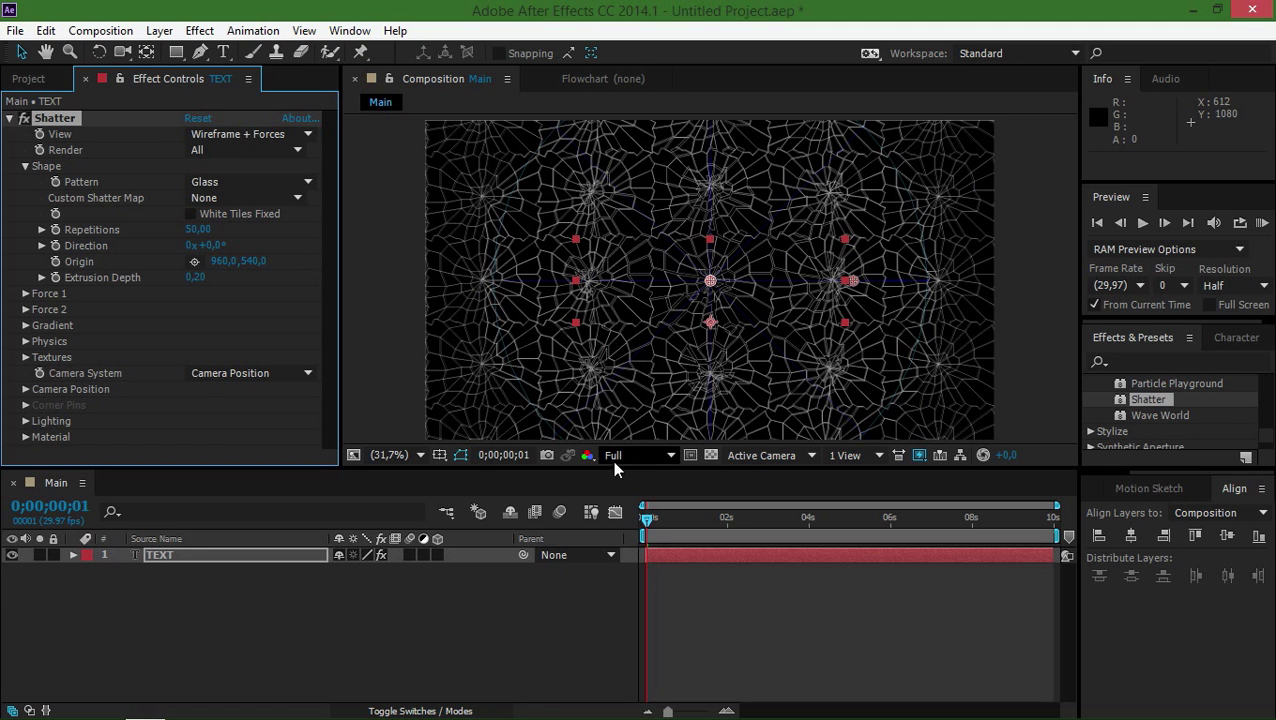
key(space)
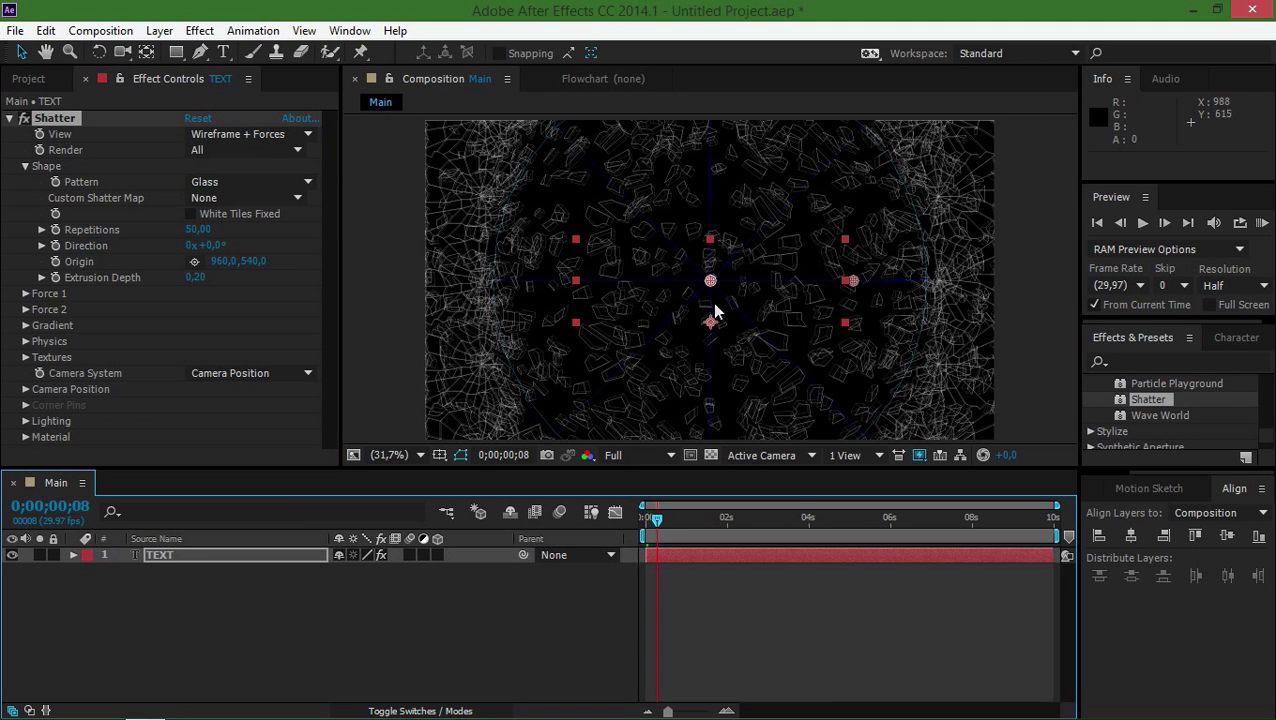
click(197, 279)
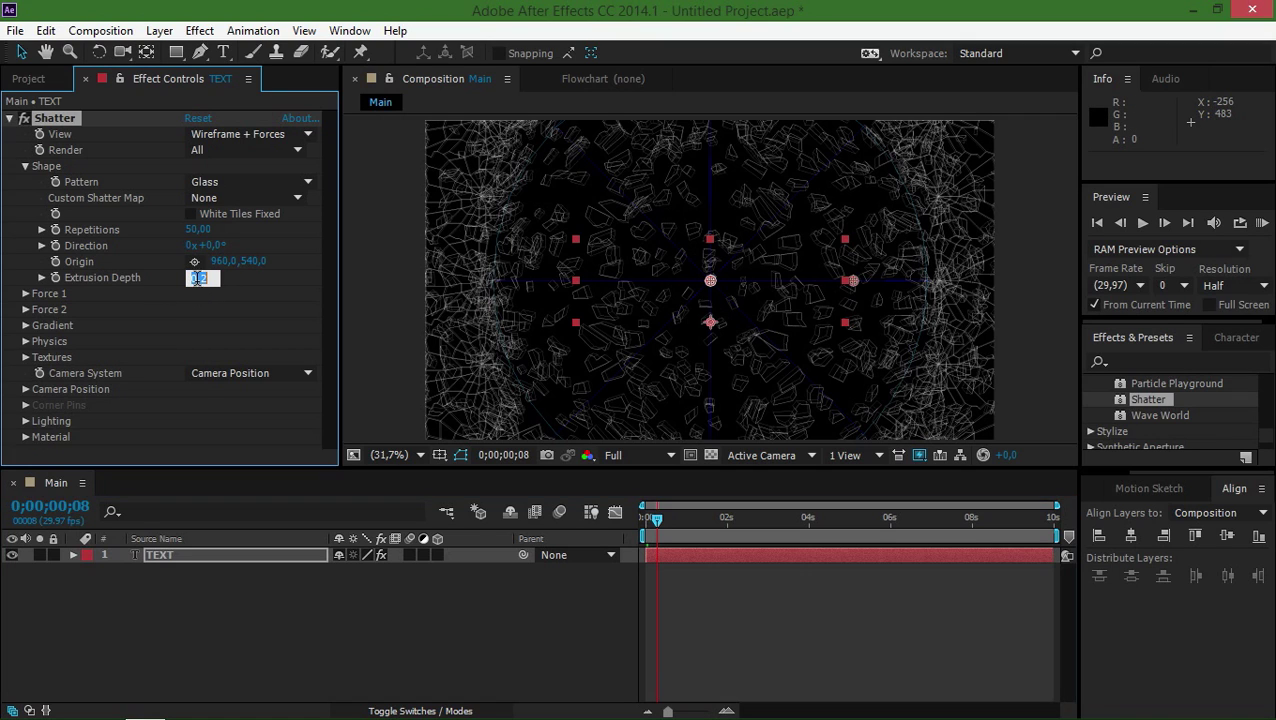
text(0,1)
key(Return)
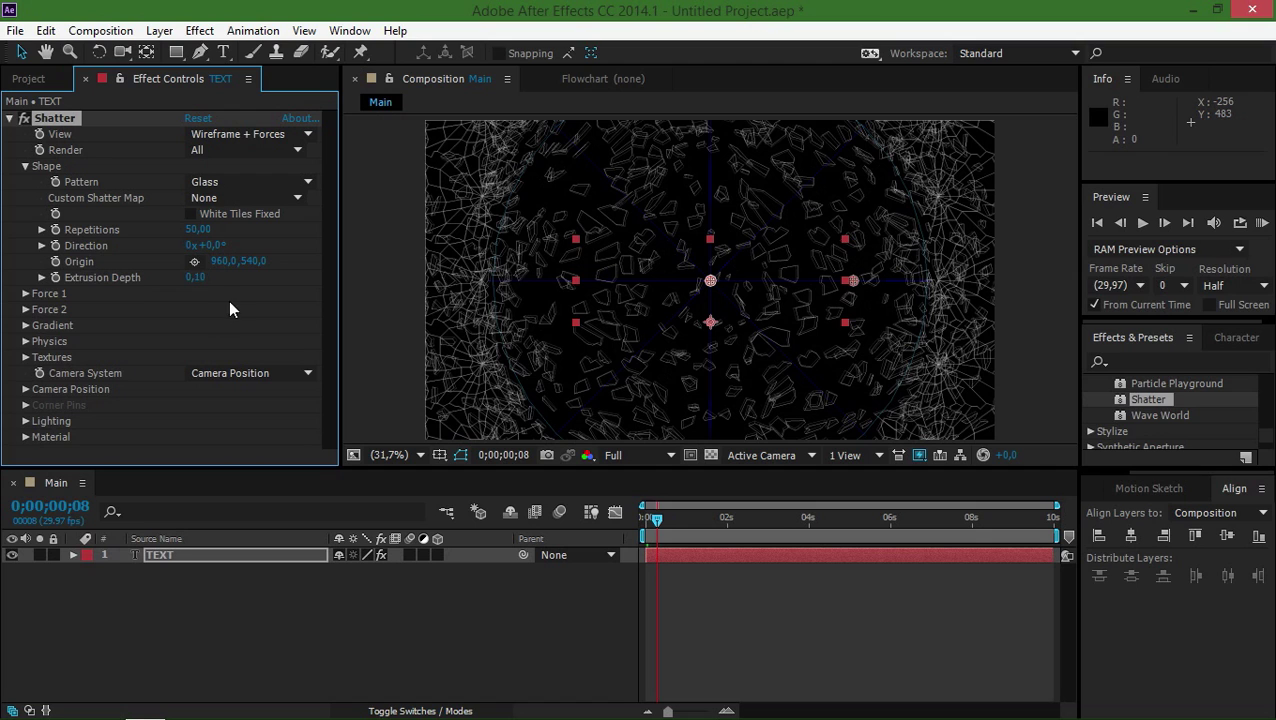
drag(197, 285, 240, 284)
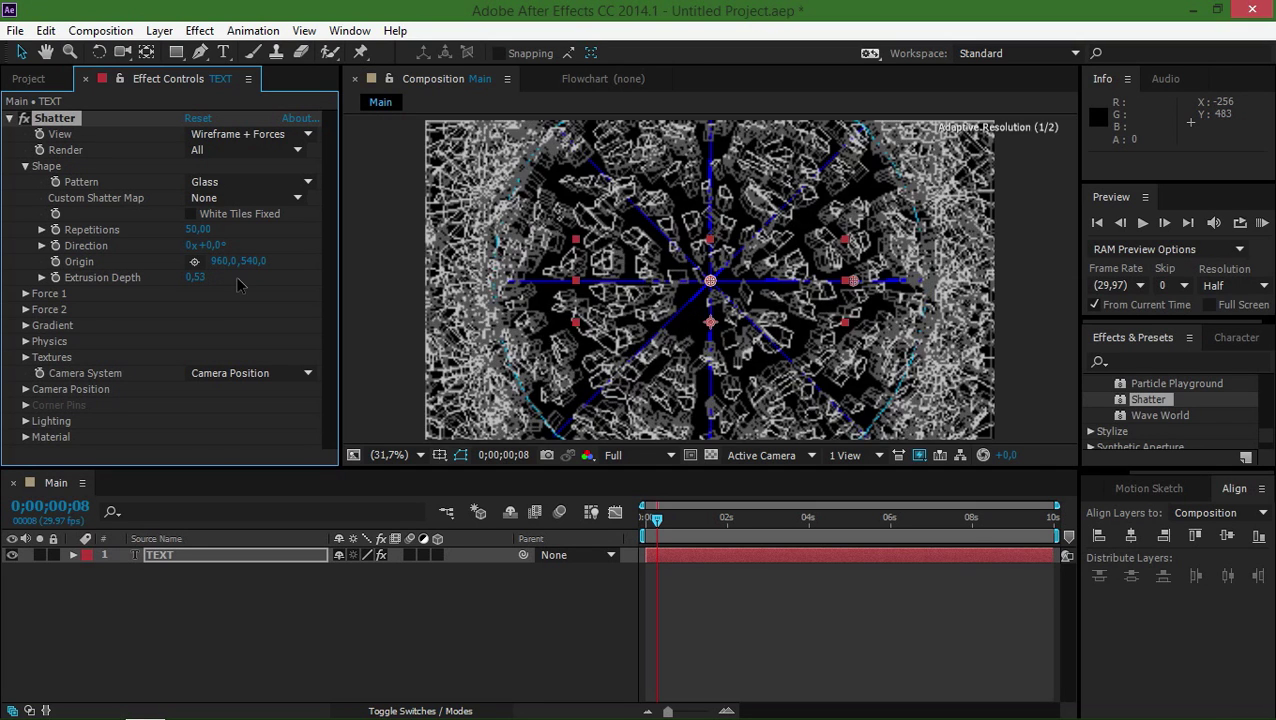
- Check the Rendered view, go back to Wireframe + Forces, re-enter Extrusion Depth 0,1, and collapse Shape
click(207, 135)
click(212, 156)
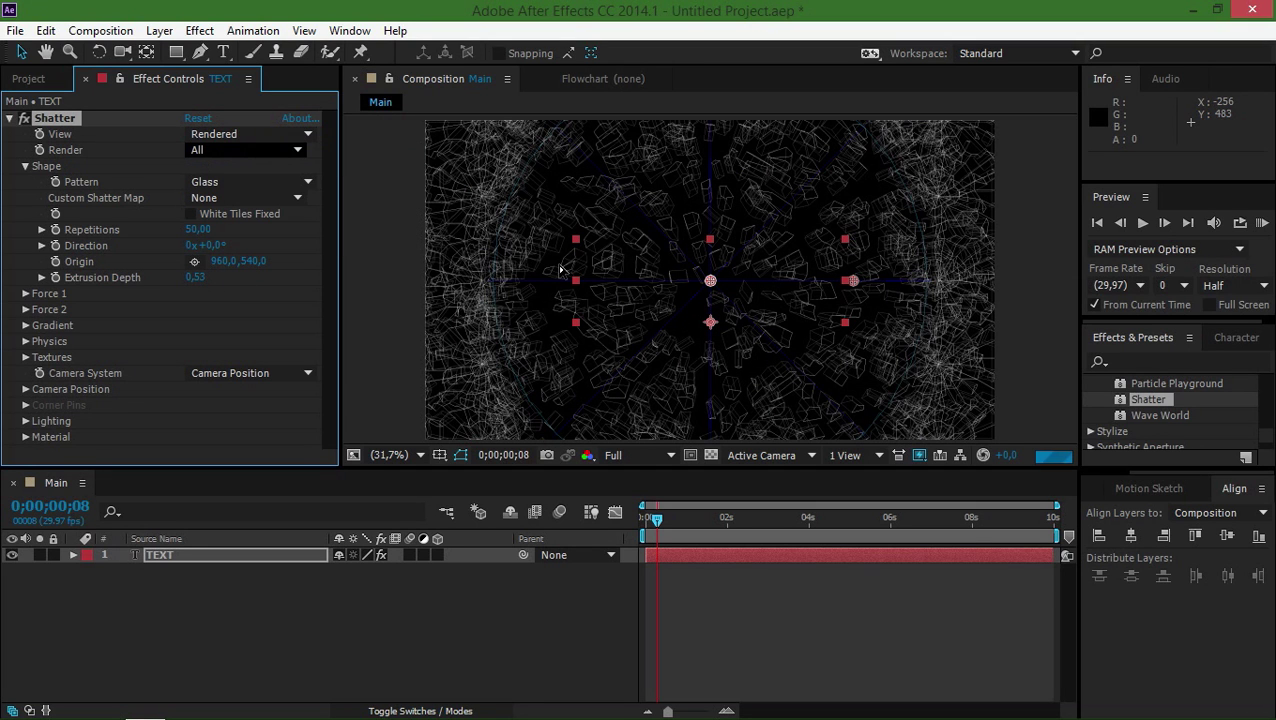
click(250, 134)
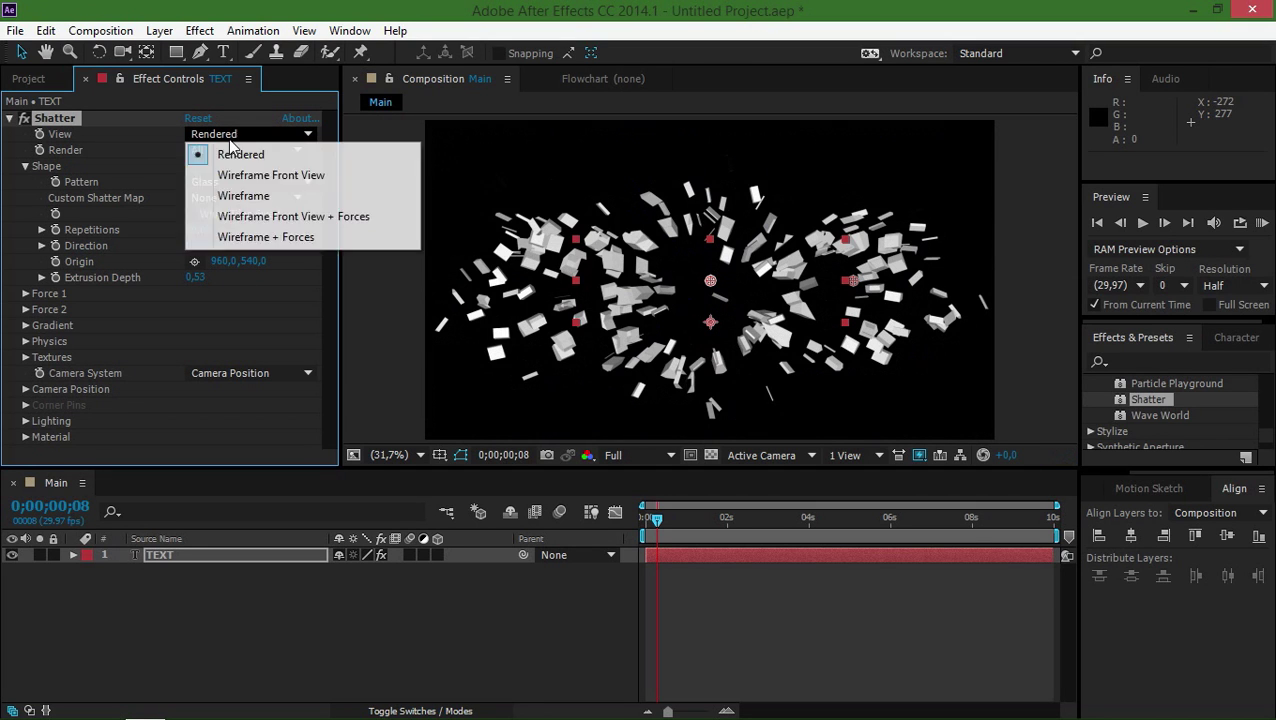
click(233, 234)
click(196, 283)
text(0,1)
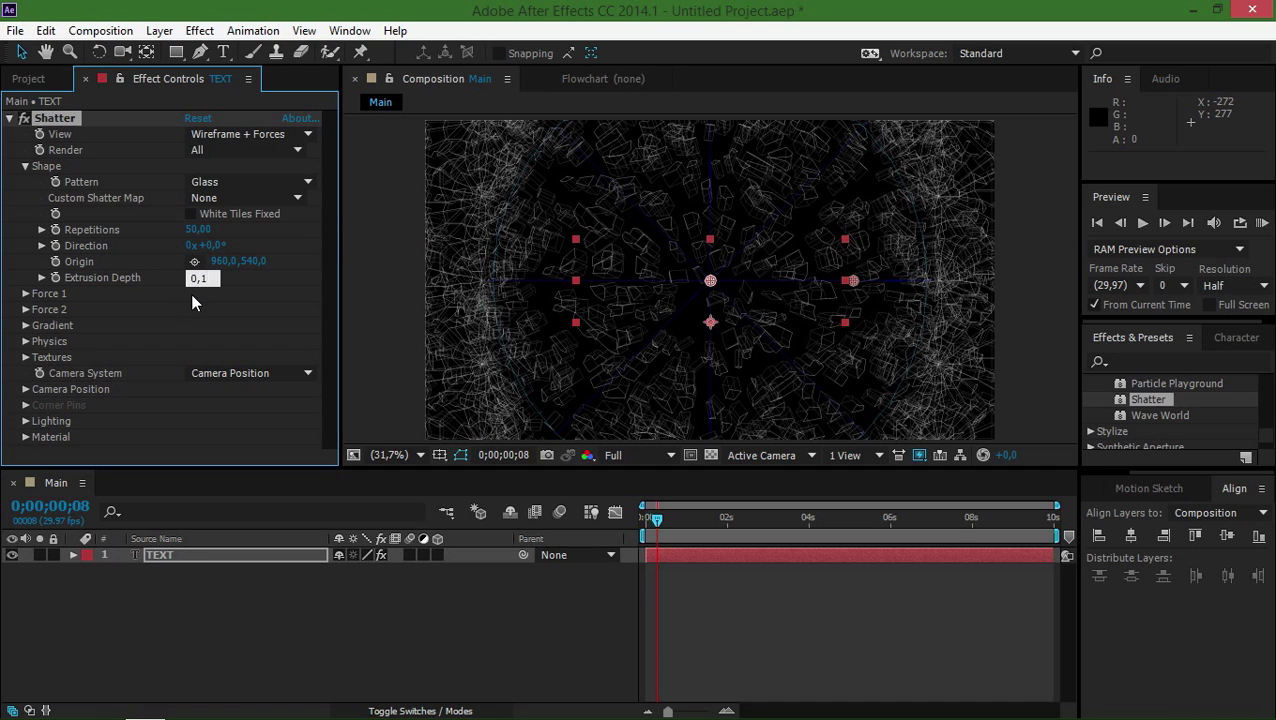
key(Return)
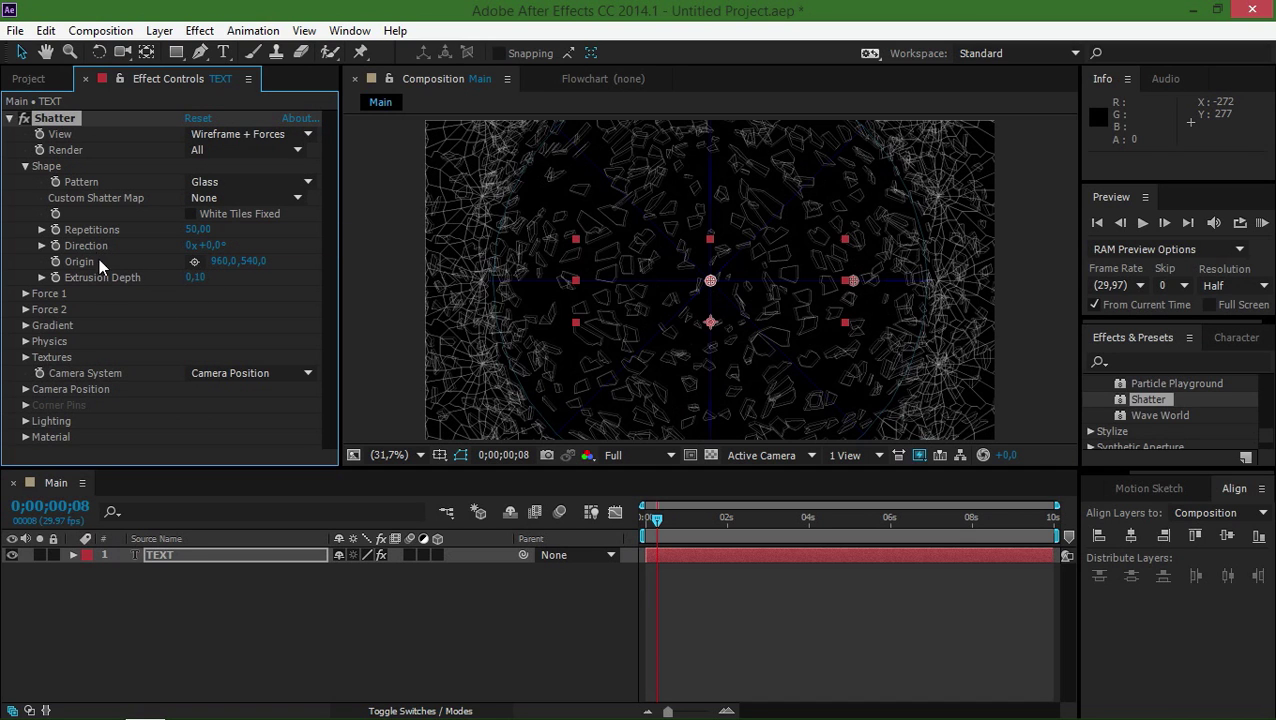
click(25, 166)
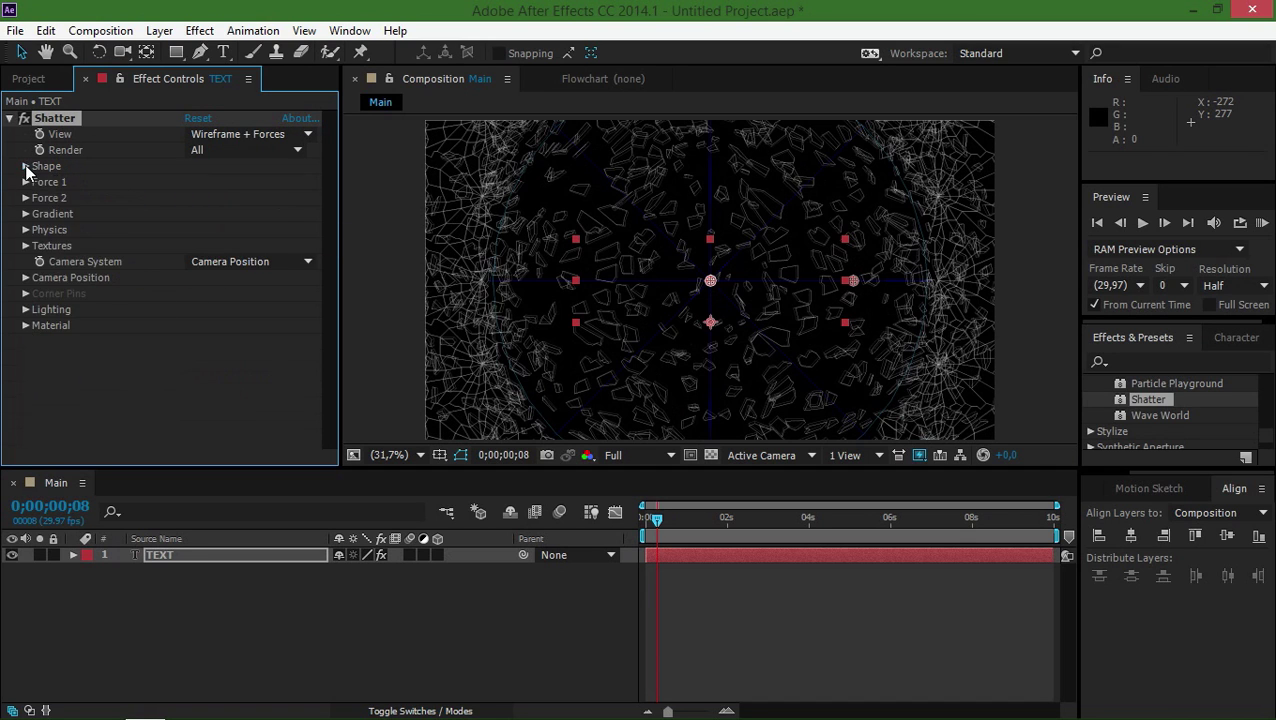
- Under Physics, leave Tumble Axis at Free, scrub the animation, and set Gravity to 9,81
click(25, 230)
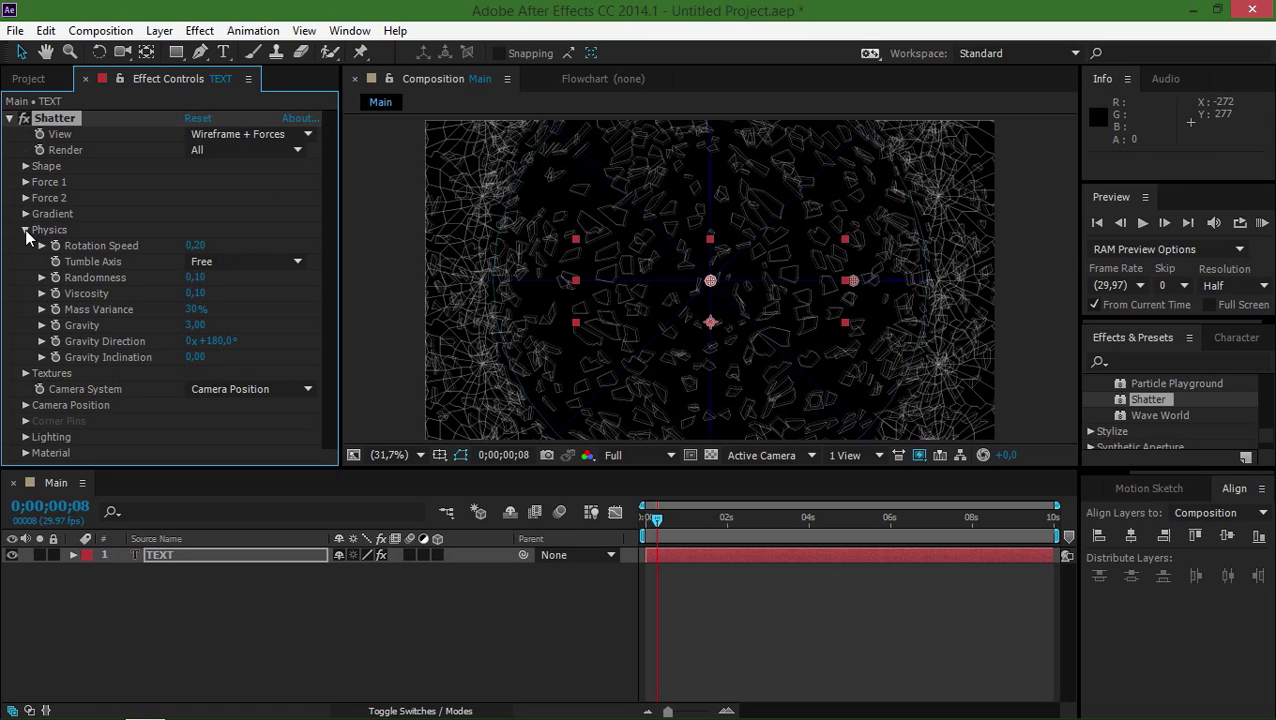
click(221, 263)
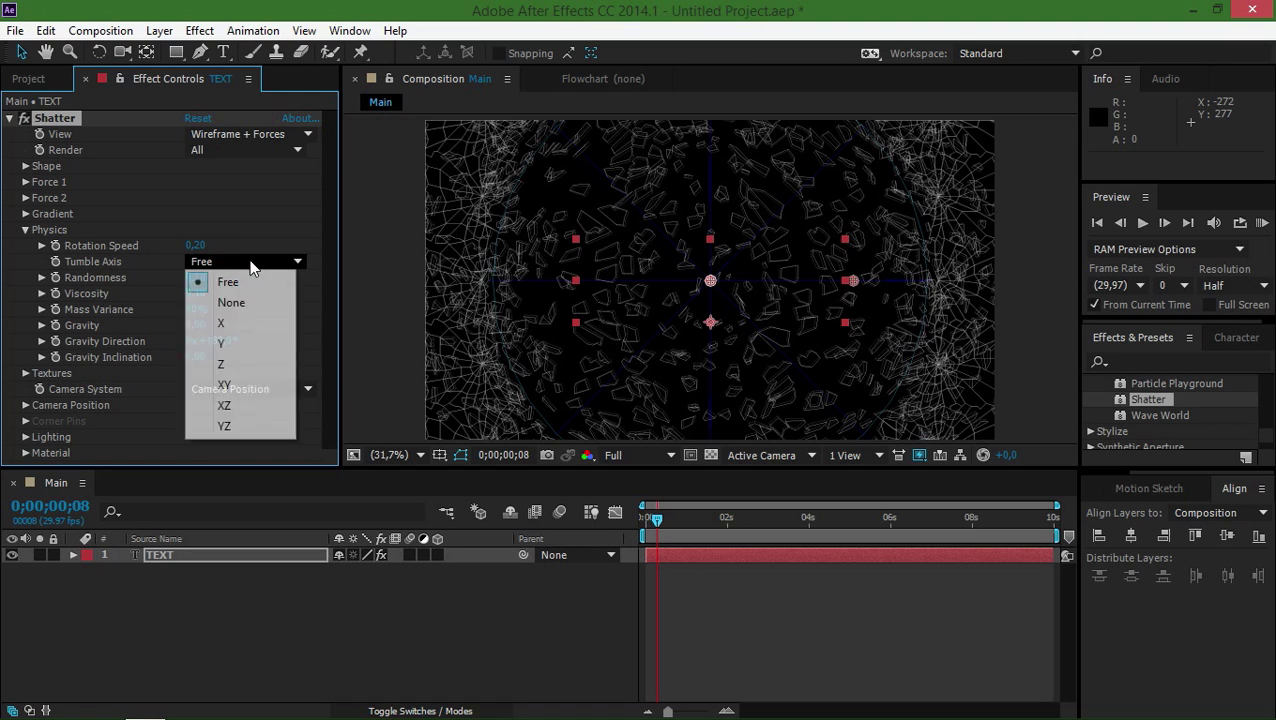
click(578, 627)
click(650, 518)
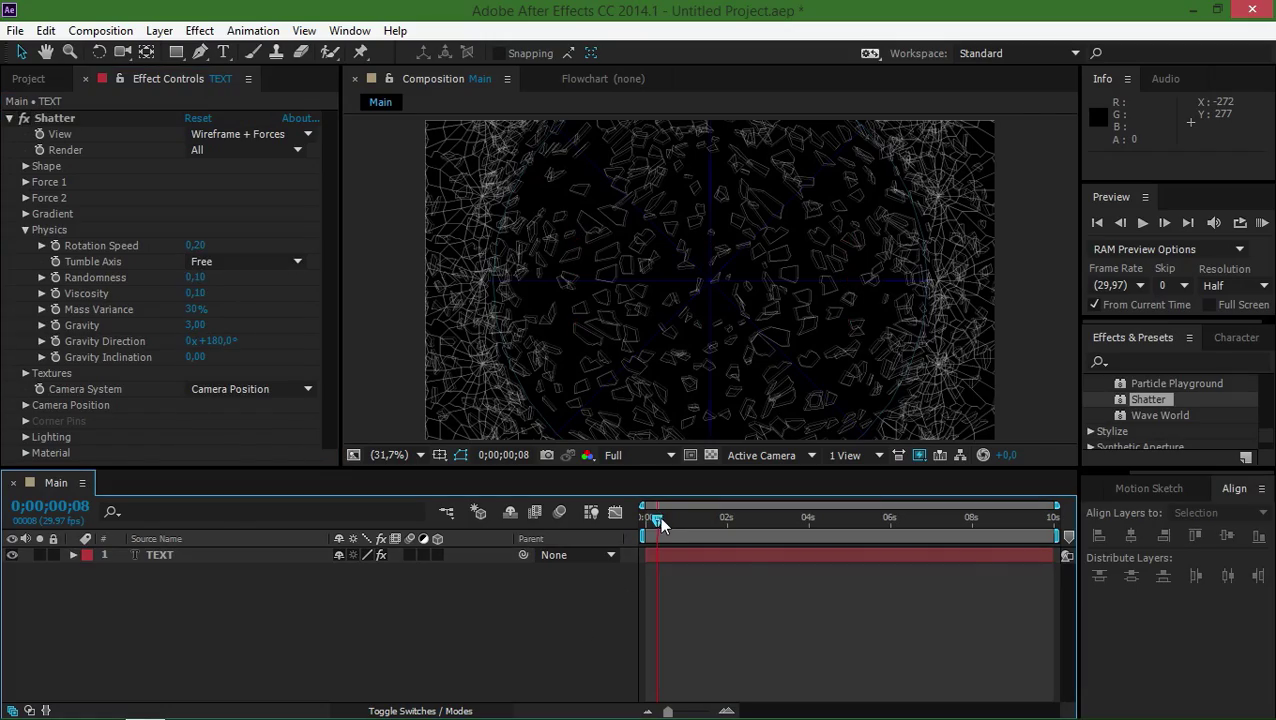
mouse_move(650, 520)
mouse_down()
mouse_move(692, 526)
mouse_move(674, 528)
mouse_up()
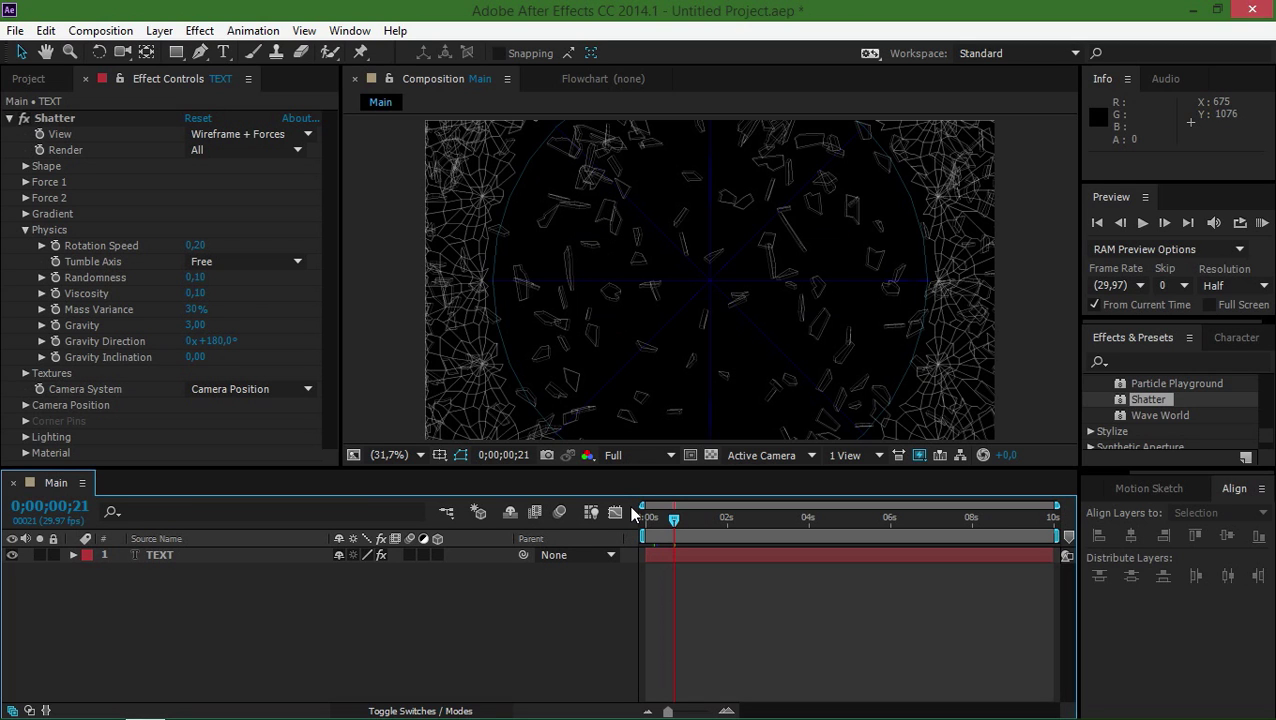
drag(674, 520, 657, 522)
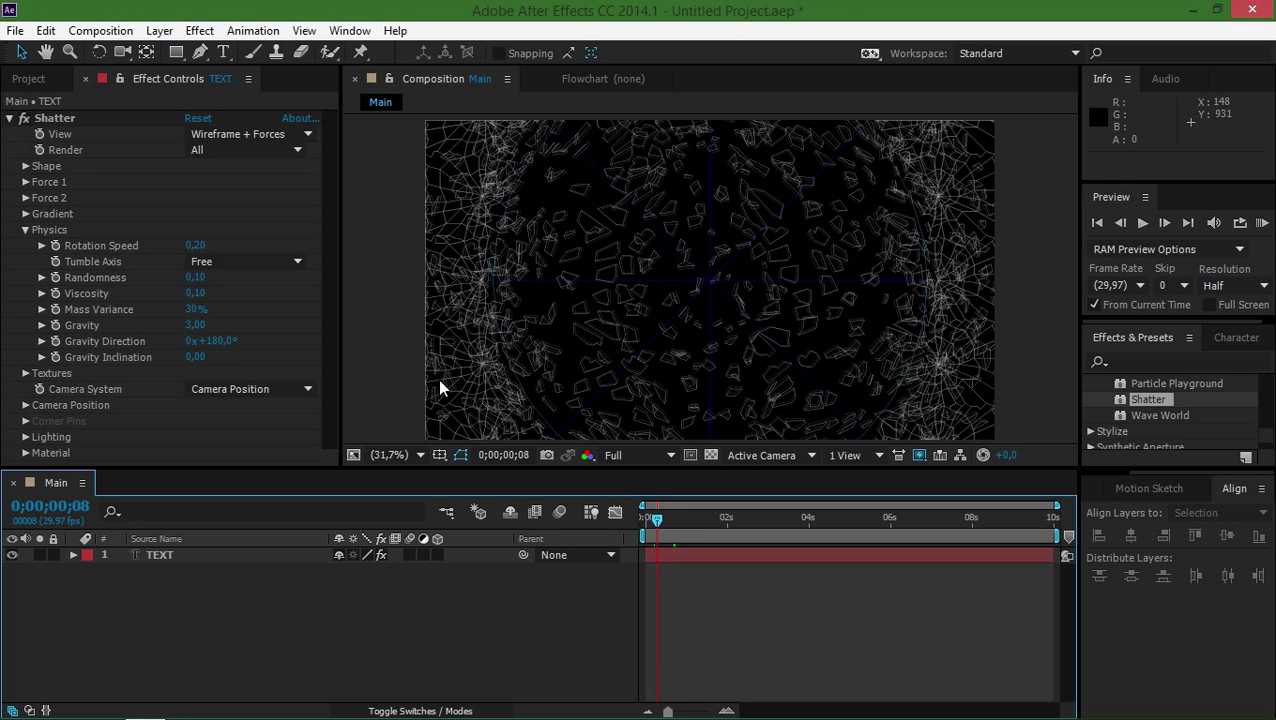
click(197, 325)
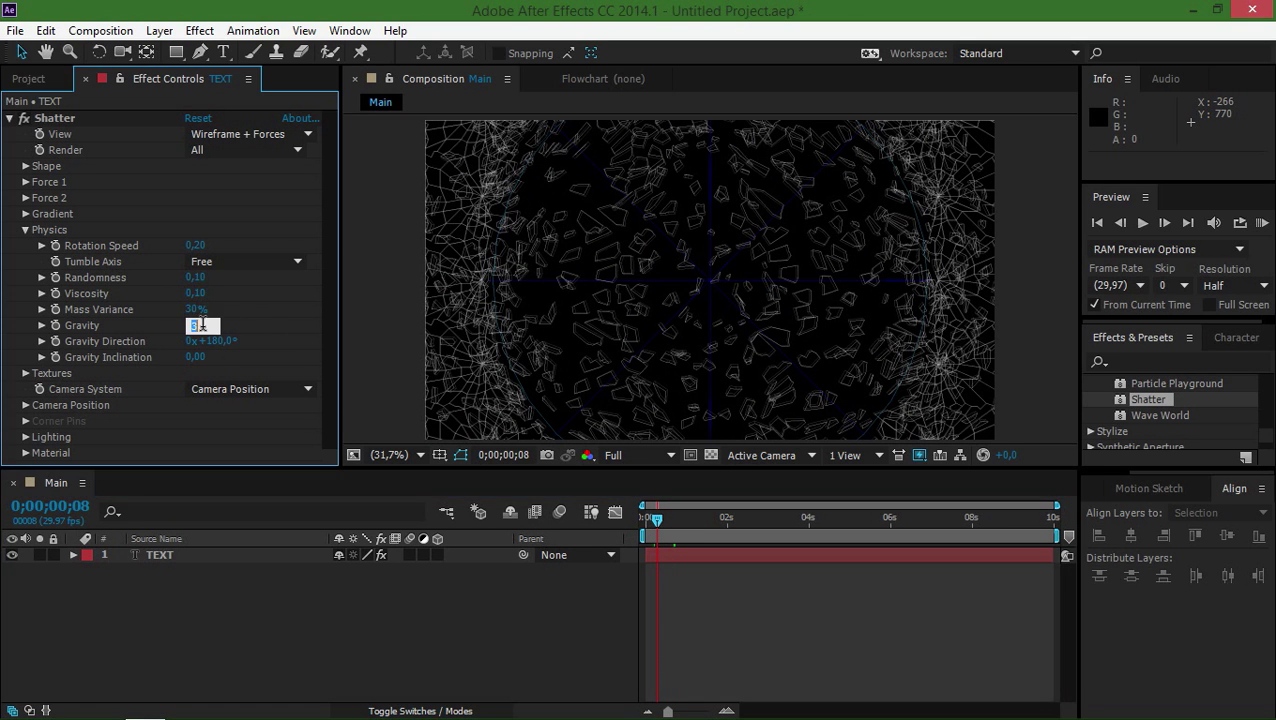
text(9,81)
key(Return)
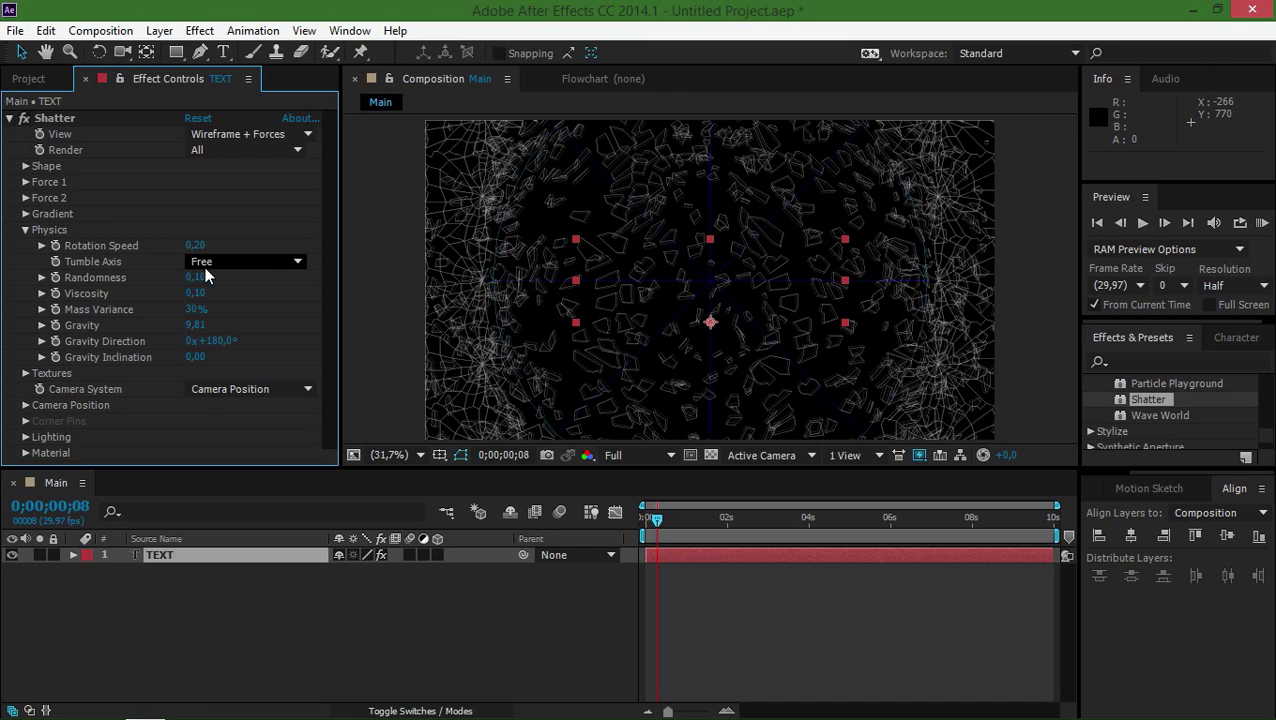
click(25, 229)
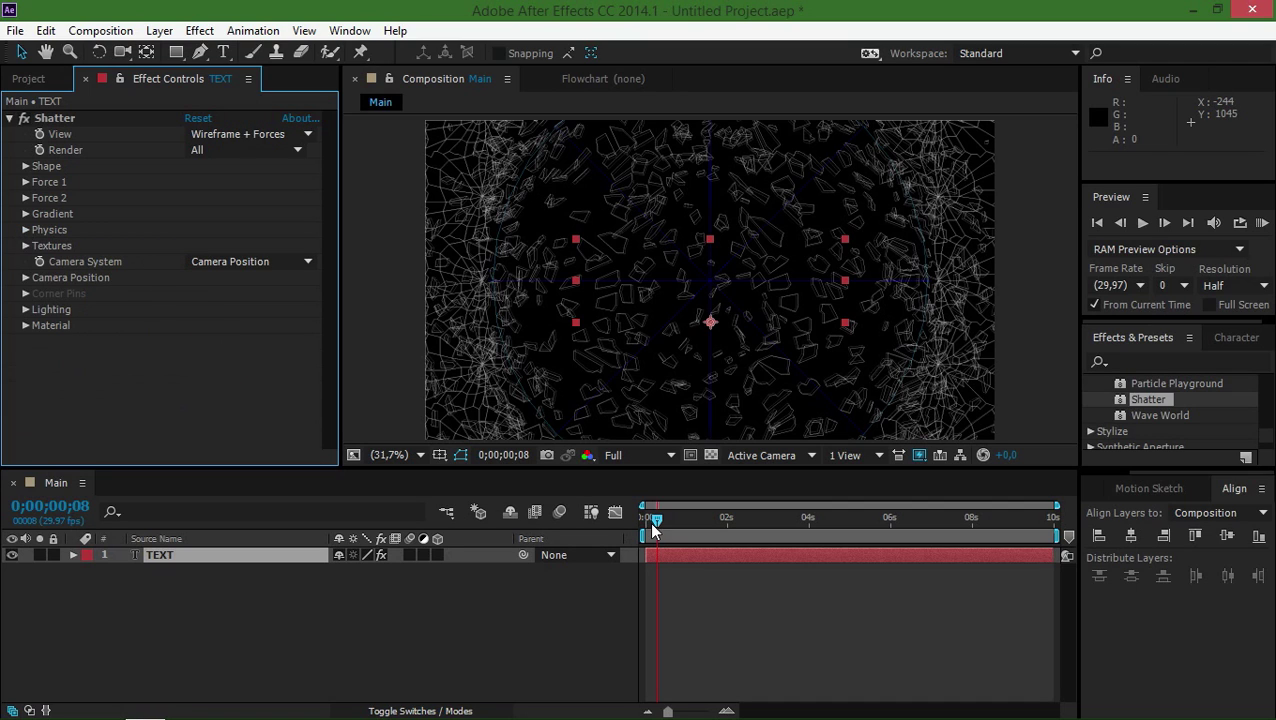
- Open Force 1 and, after trying 0,28 and 0,35, set its Radius to 0
click(25, 182)
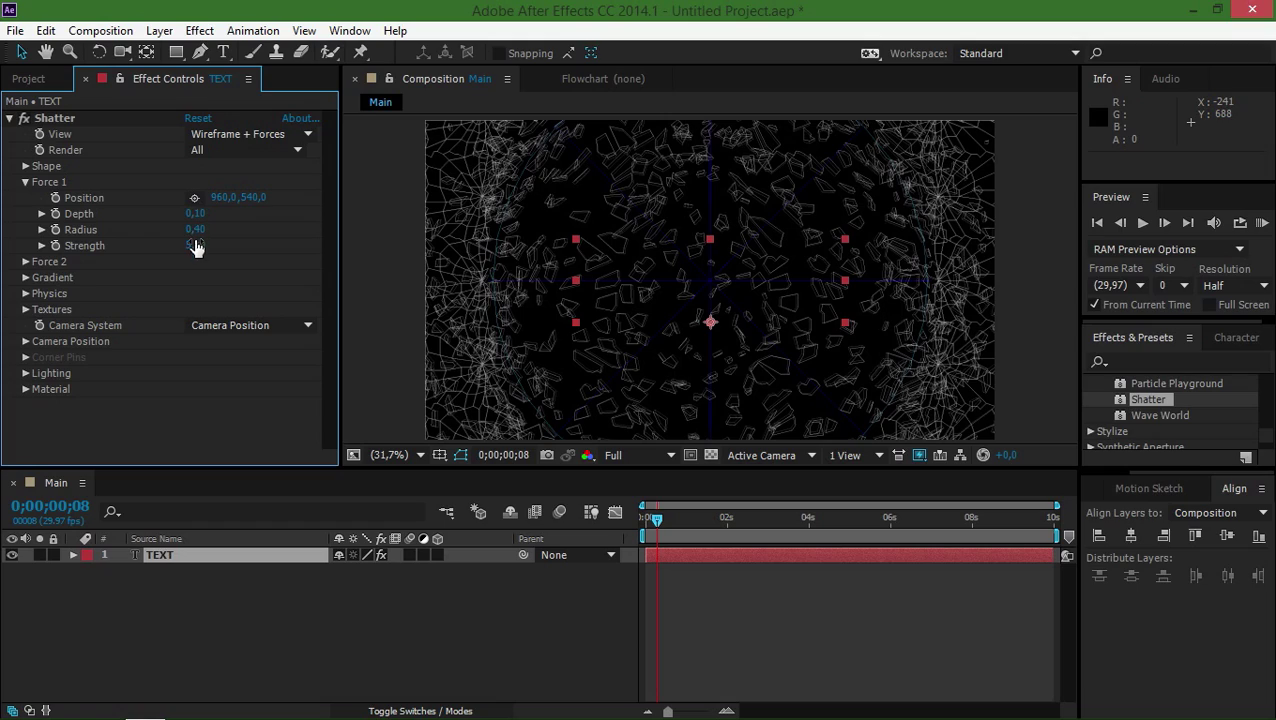
drag(195, 230, 184, 232)
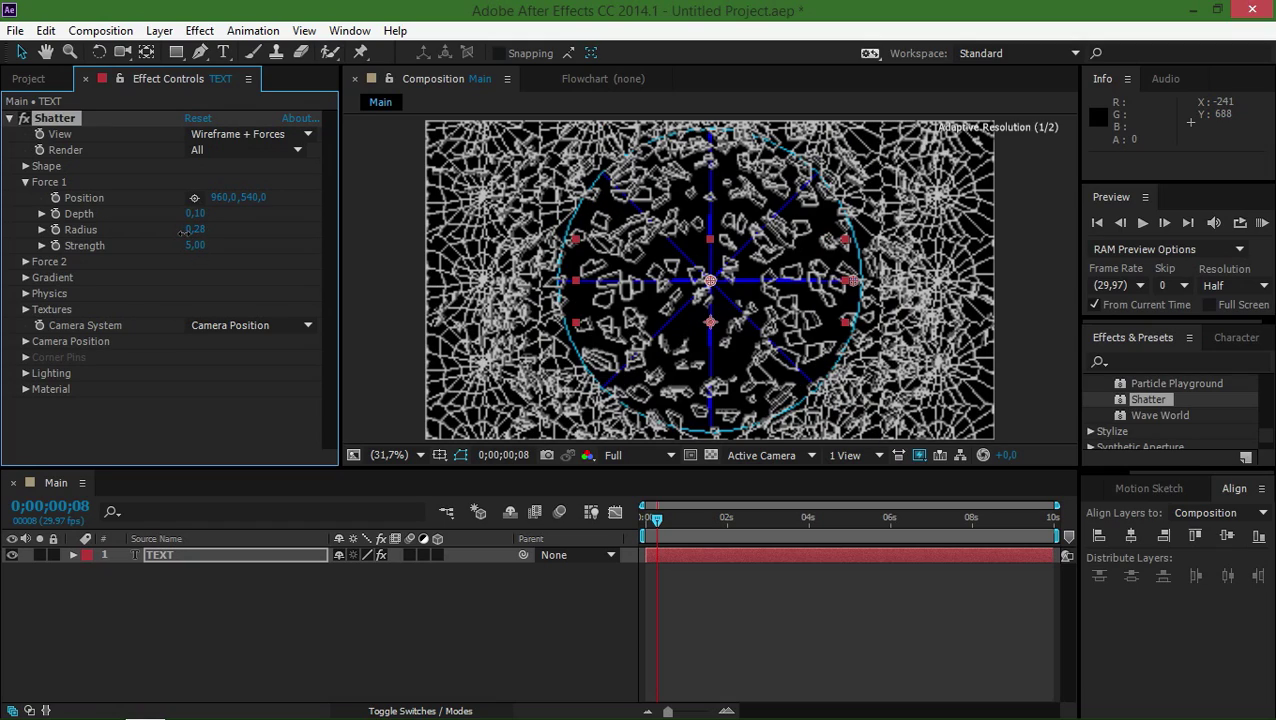
drag(184, 232, 190, 230)
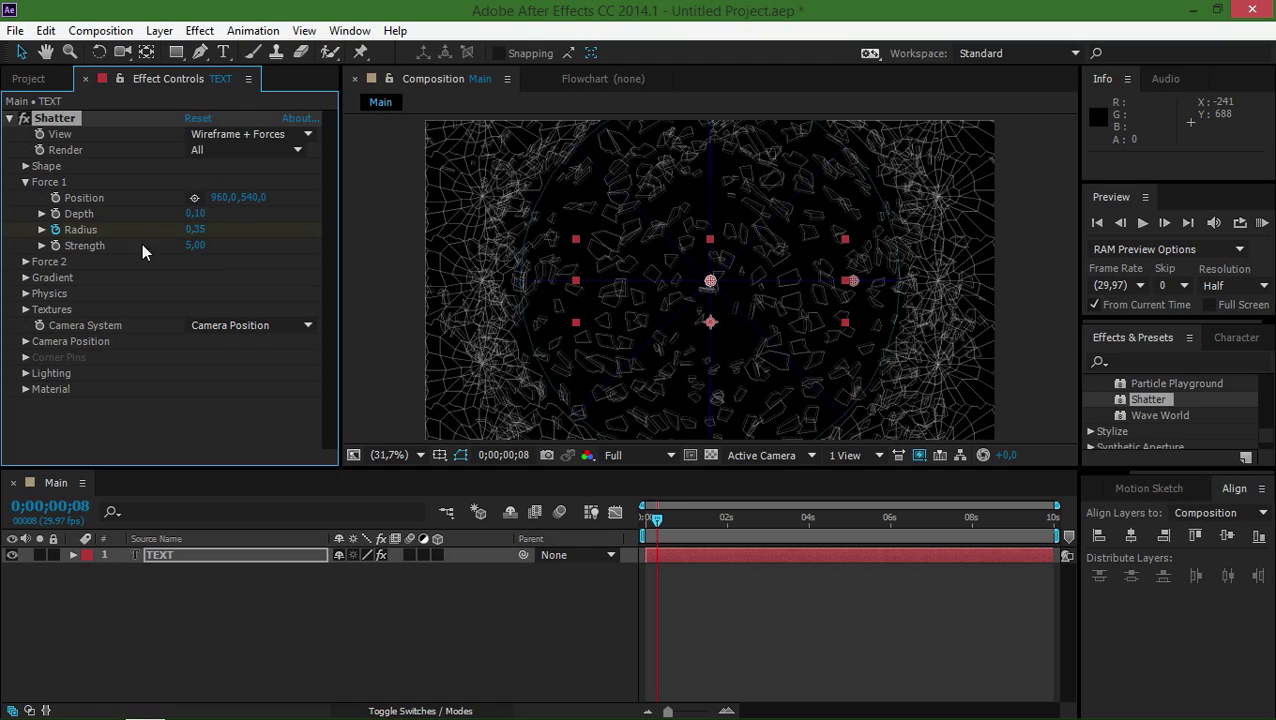
click(196, 231)
text(0)
key(Return)
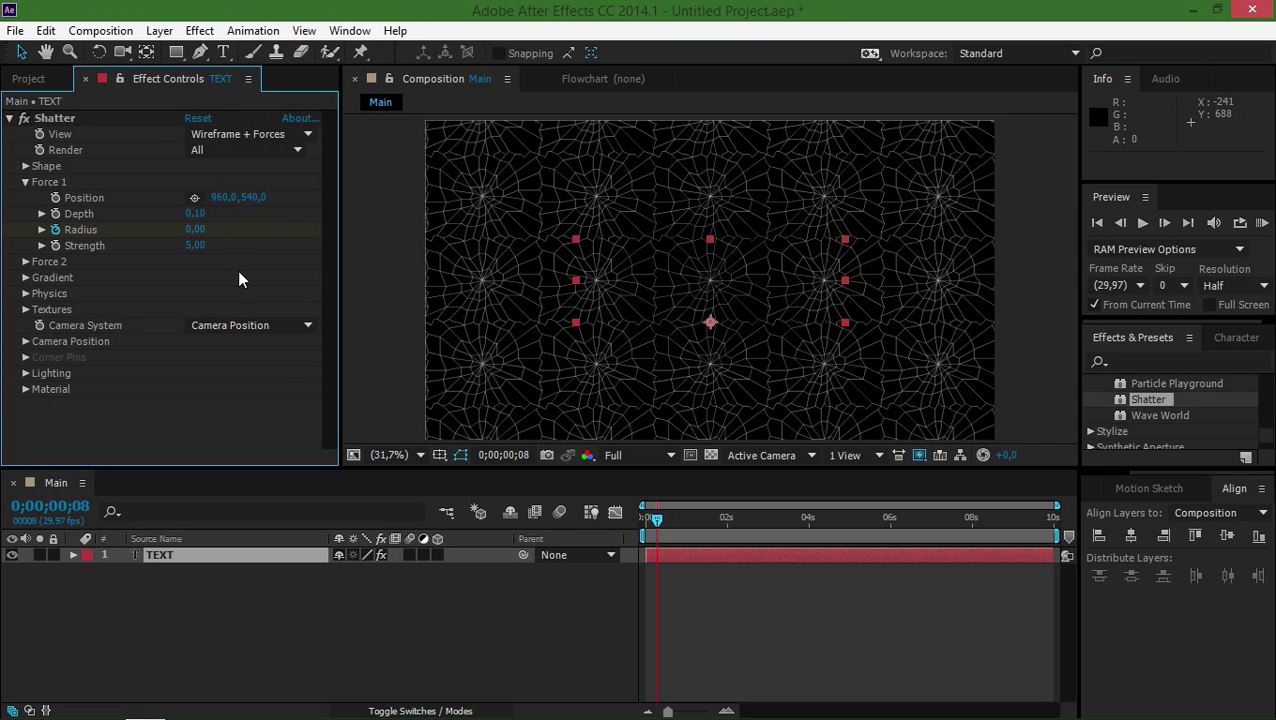
- One second later, raise the Force 1 Radius to 0,40 and scrub back to review the burst
key(space)
click(196, 232)
key(Return)
drag(191, 232, 226, 233)
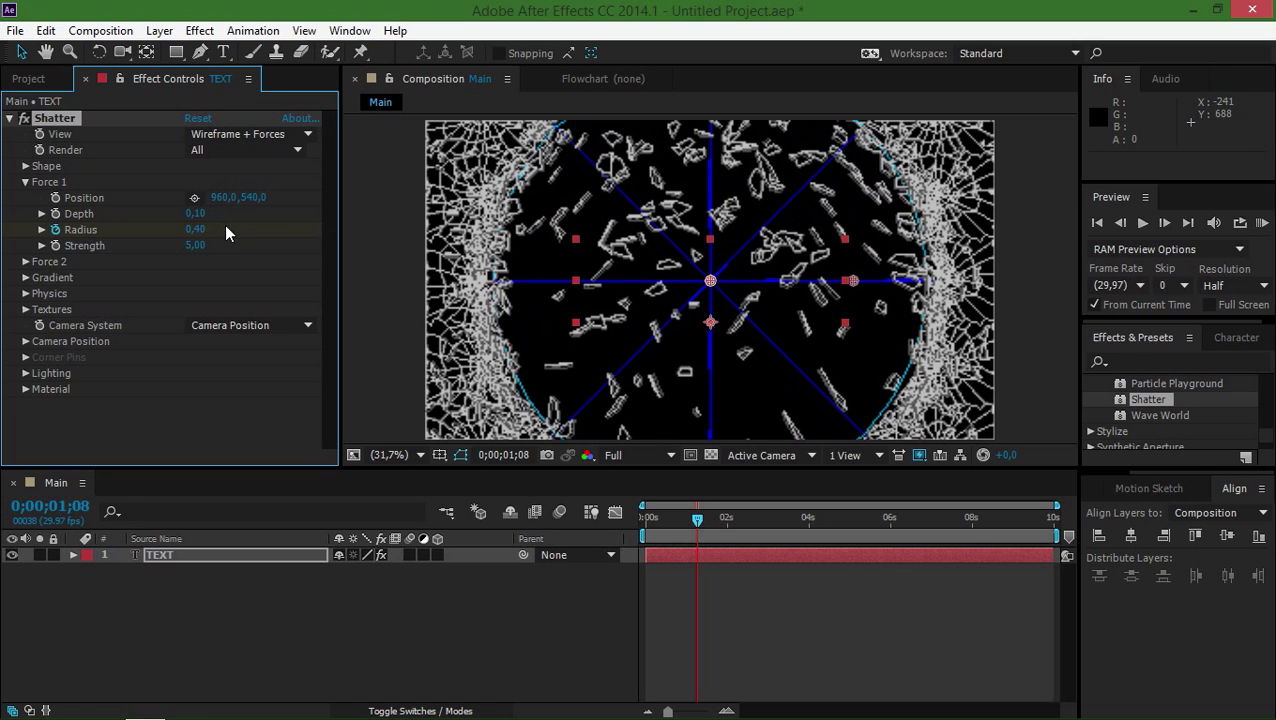
drag(697, 519, 667, 525)
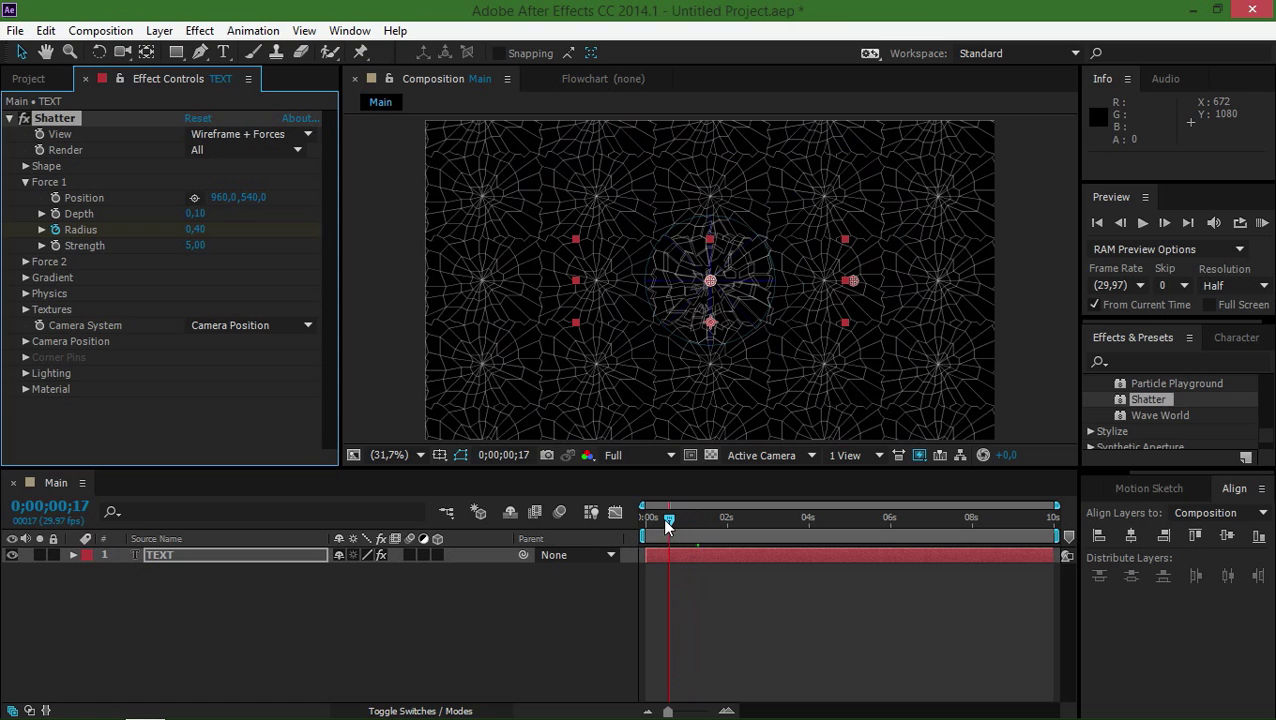
- Switch View to Rendered, scrub through the shatter, and check the Physics Tumble Axis options
click(211, 138)
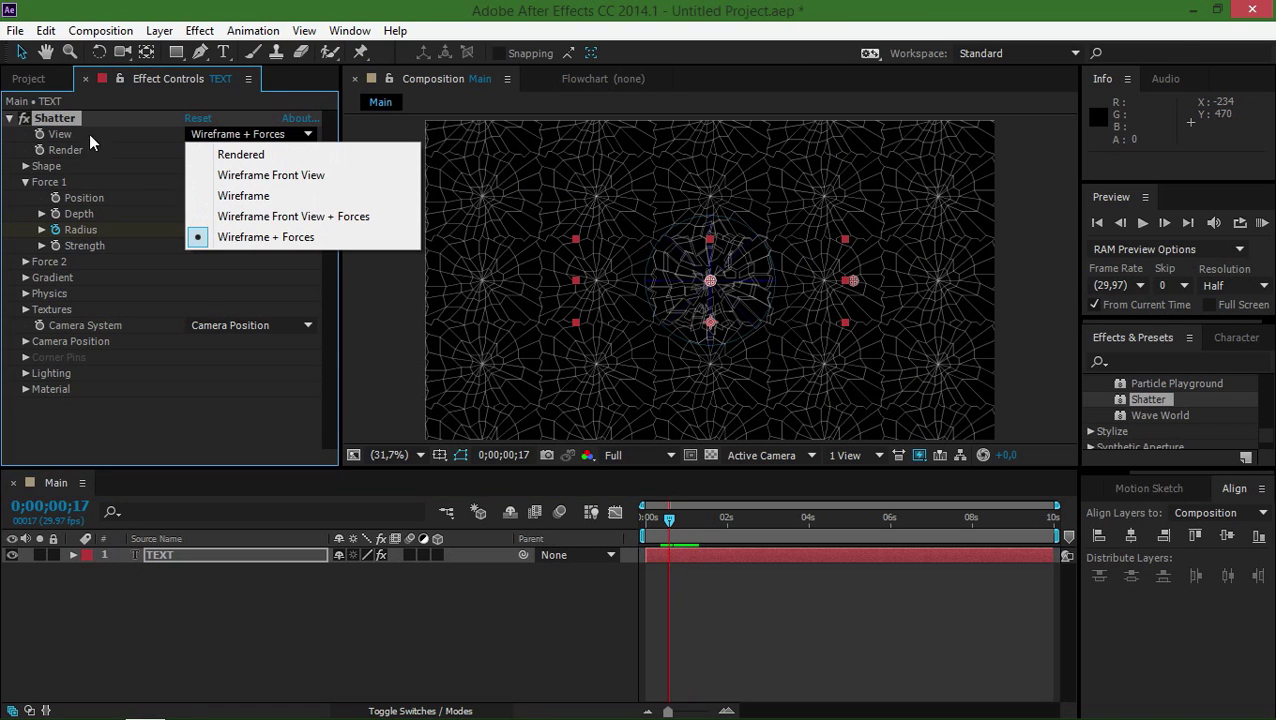
click(240, 154)
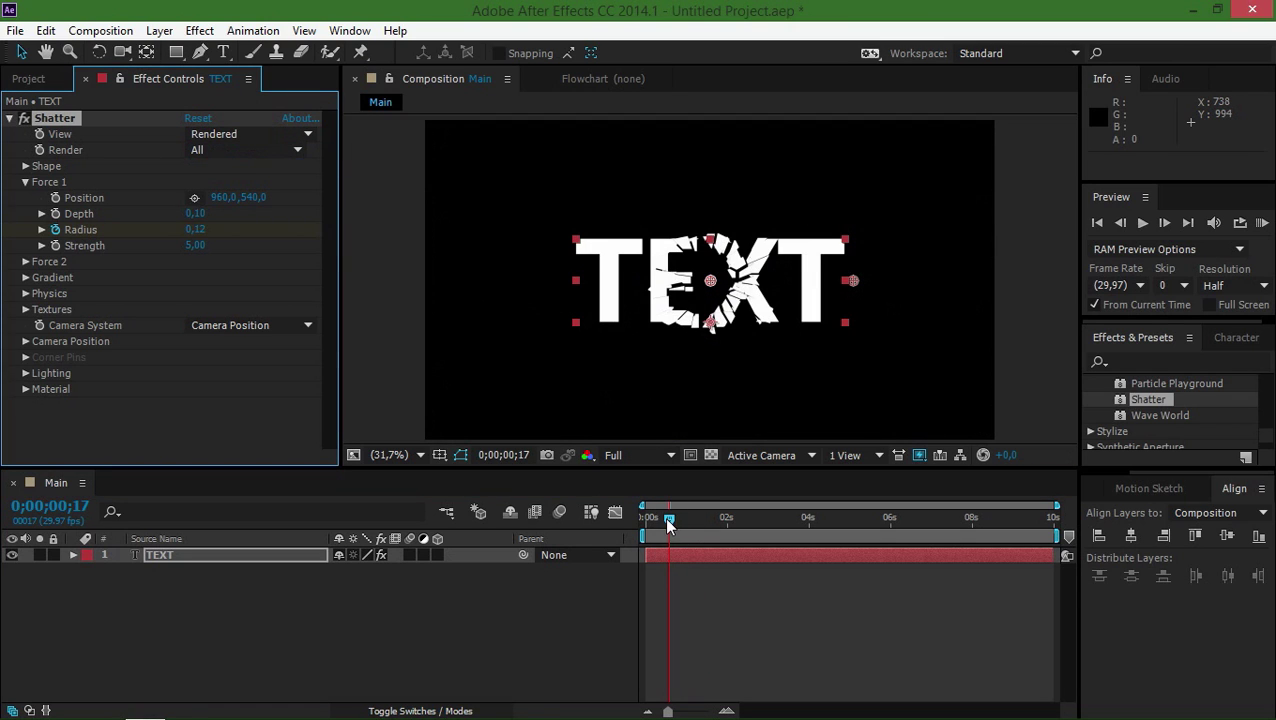
mouse_move(669, 527)
mouse_down()
mouse_move(658, 527)
mouse_move(687, 527)
mouse_move(664, 530)
mouse_up()
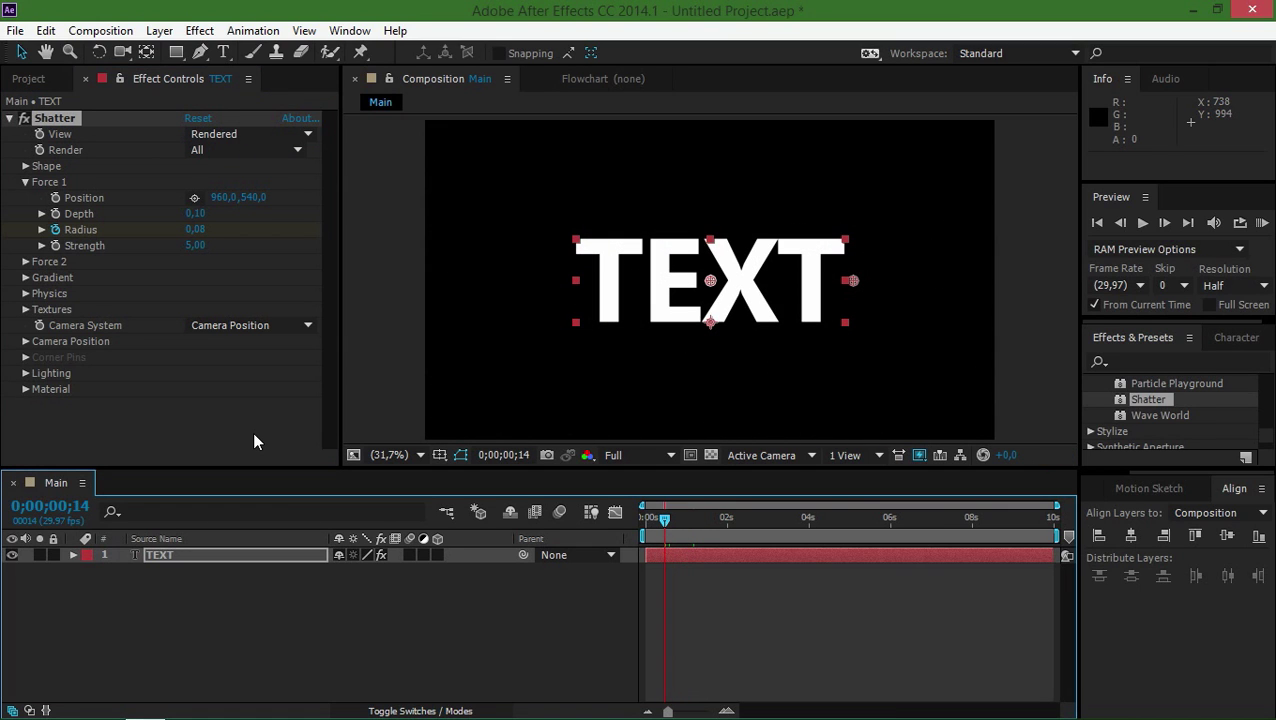
click(25, 293)
click(255, 326)
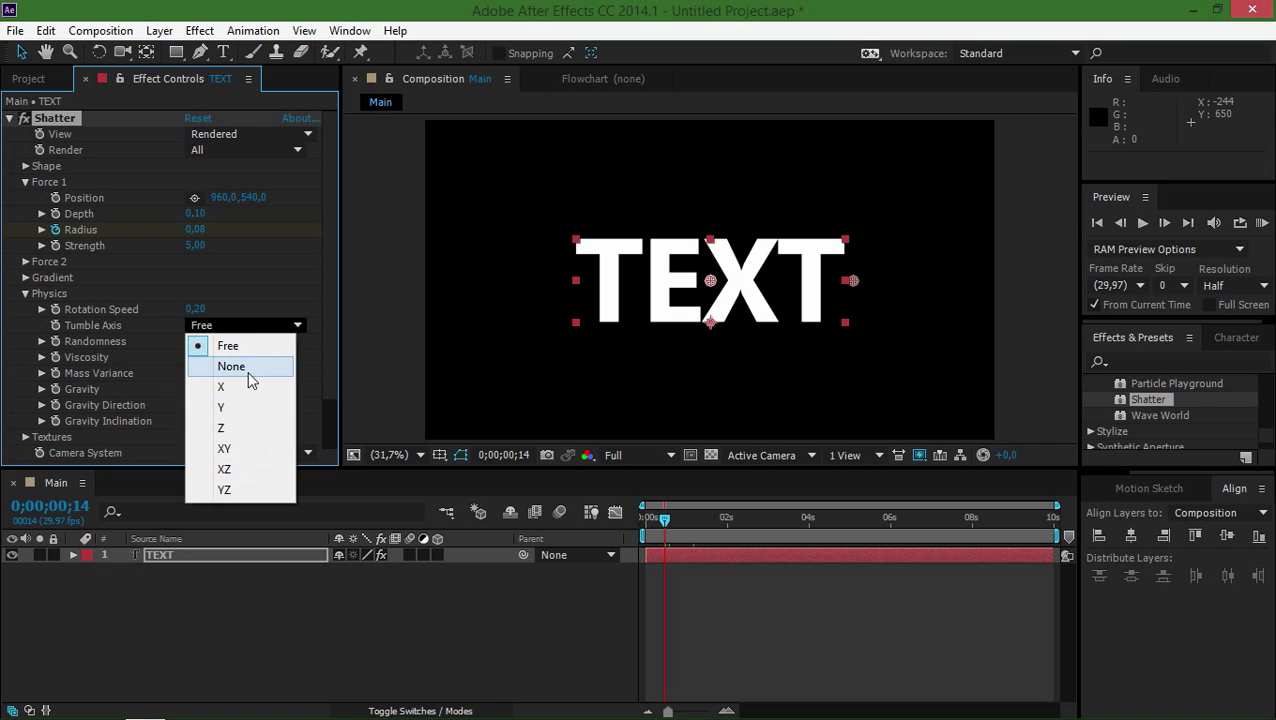
click(247, 371)
- Try an Extrusion Depth of 0, then restore it to 0,1 and collapse Shape
click(25, 166)
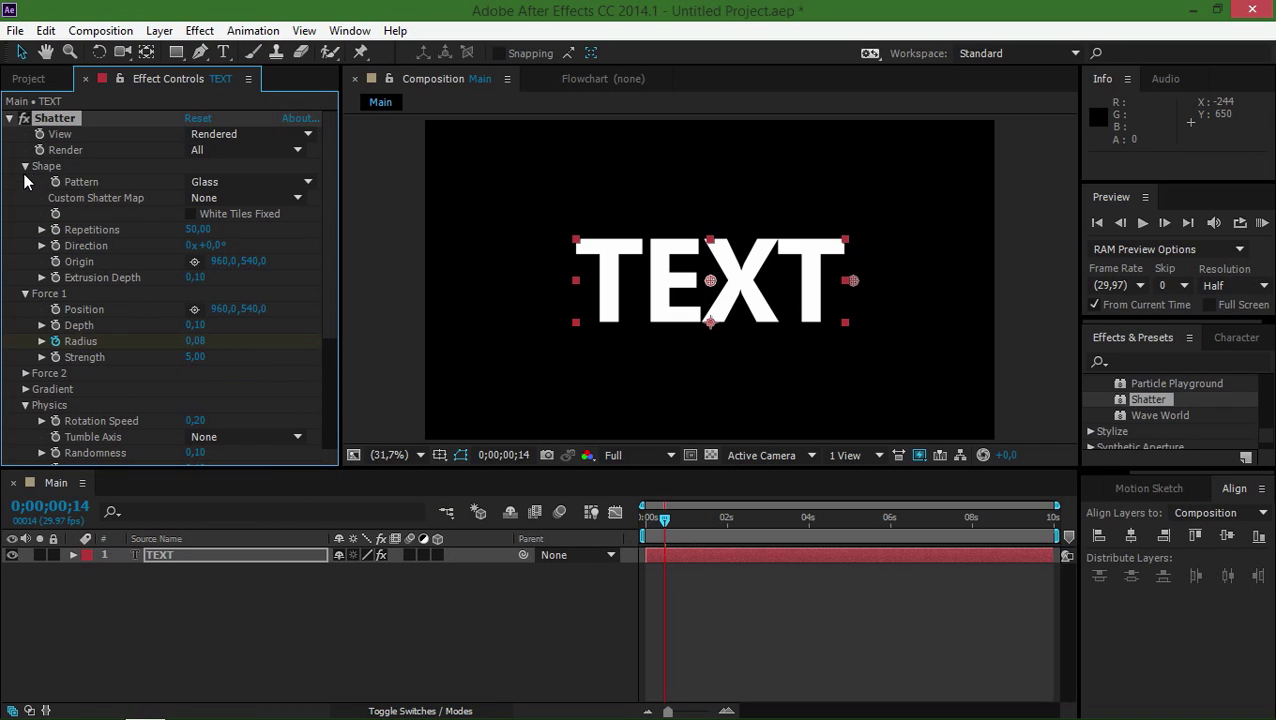
click(197, 277)
text(0)
click(232, 294)
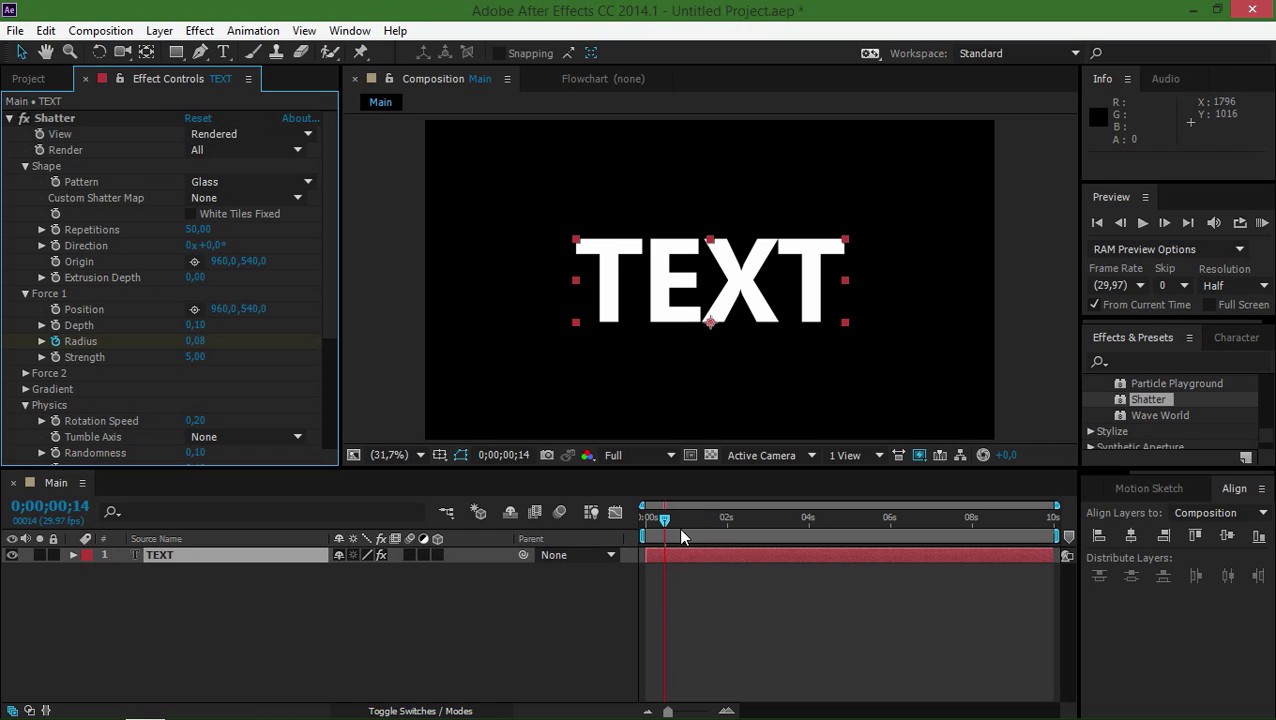
drag(664, 519, 680, 358)
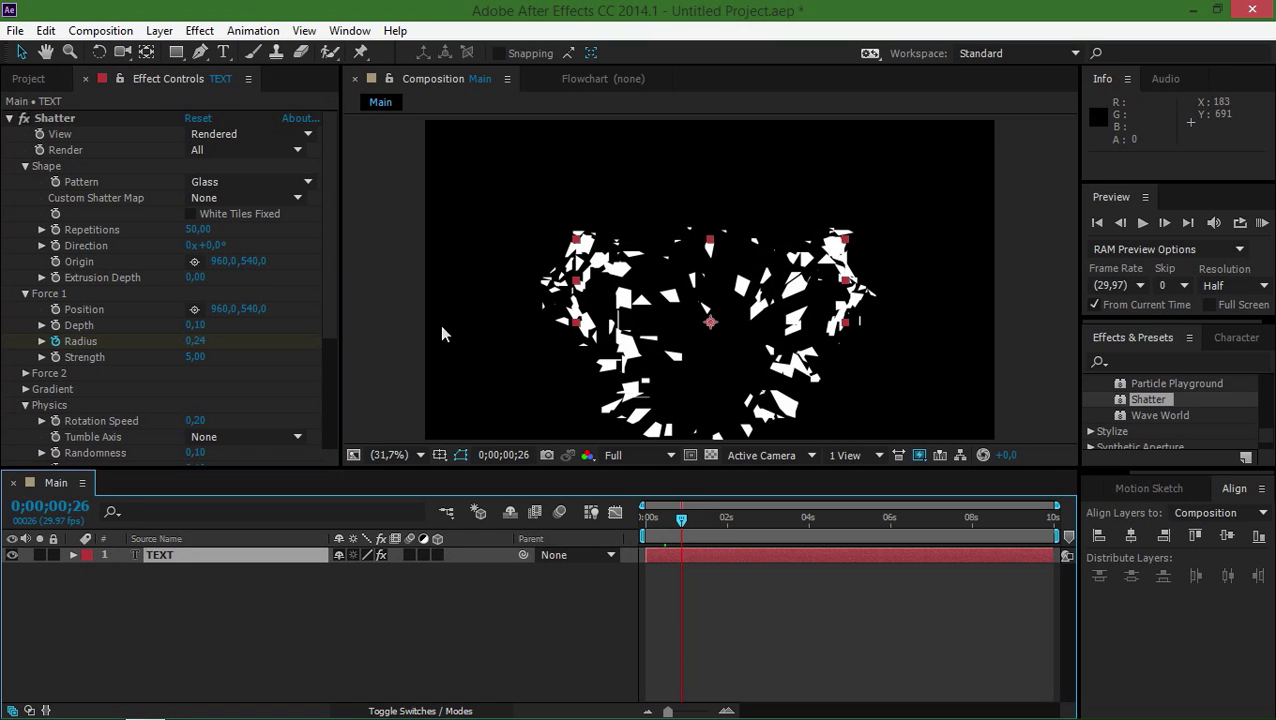
click(200, 278)
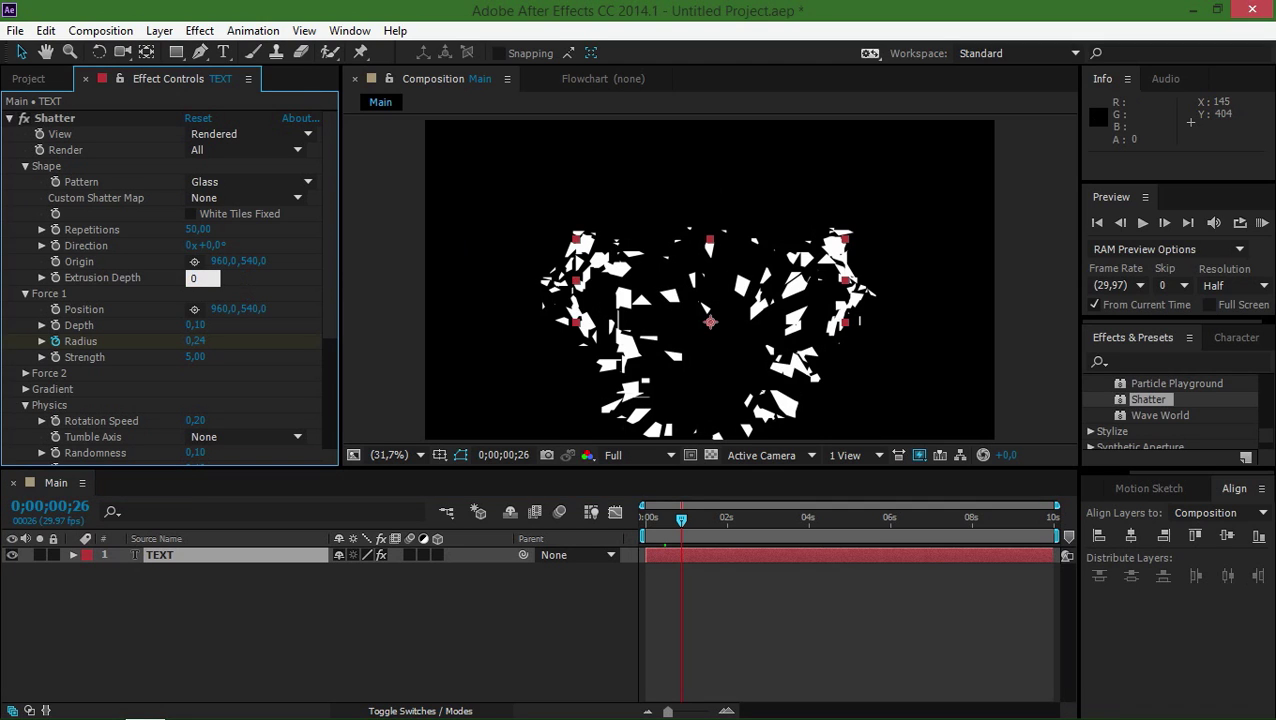
text(0,1)
click(270, 277)
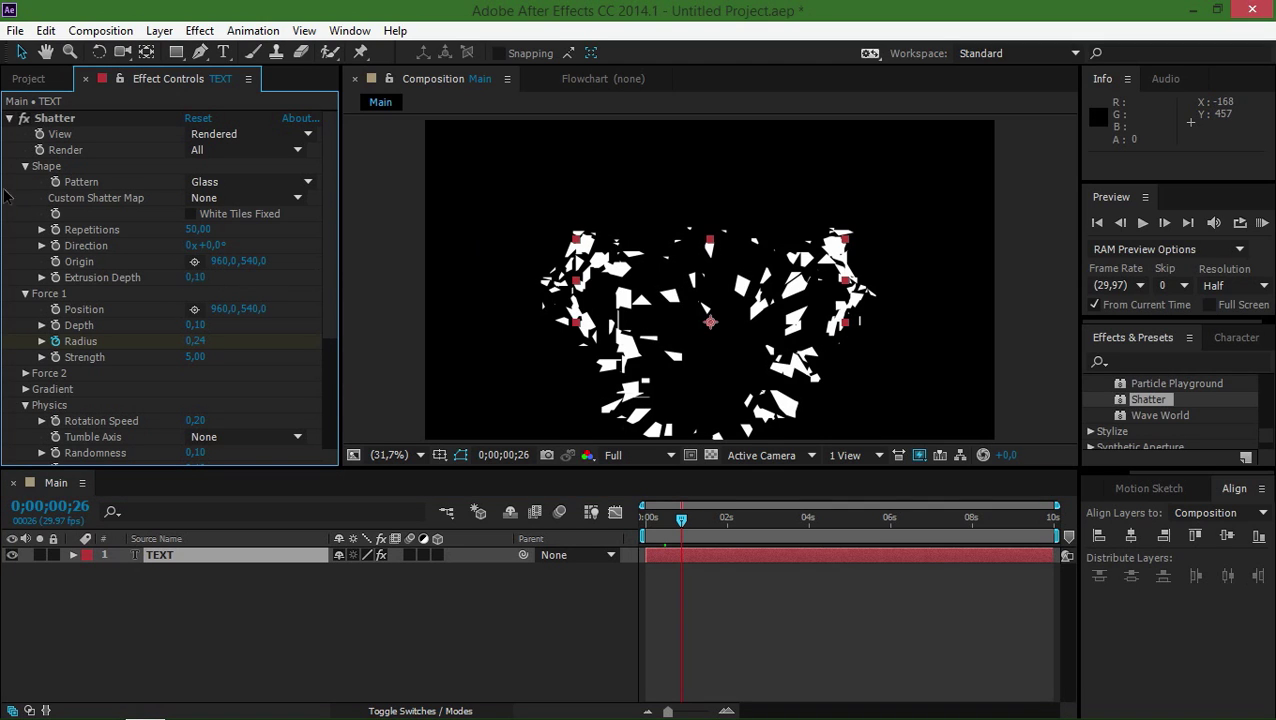
click(25, 166)
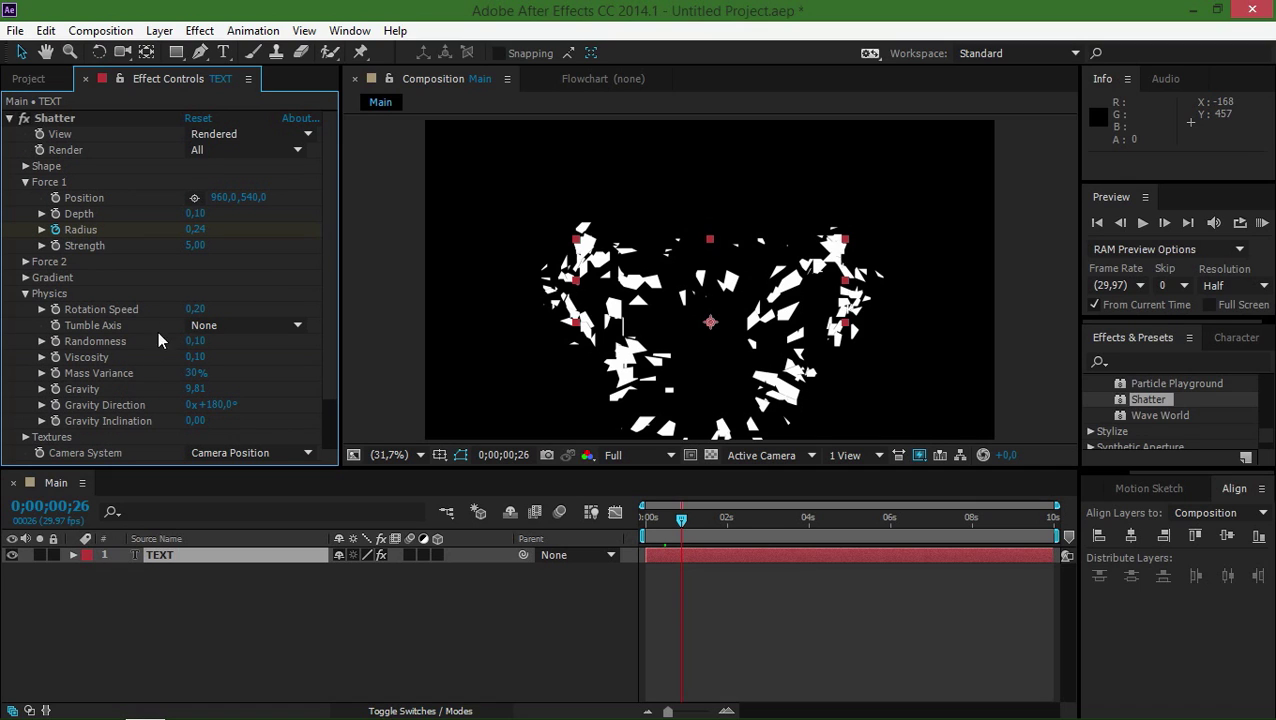
- Set the Tumble Axis to Free and collapse the Physics settings
click(210, 326)
click(214, 344)
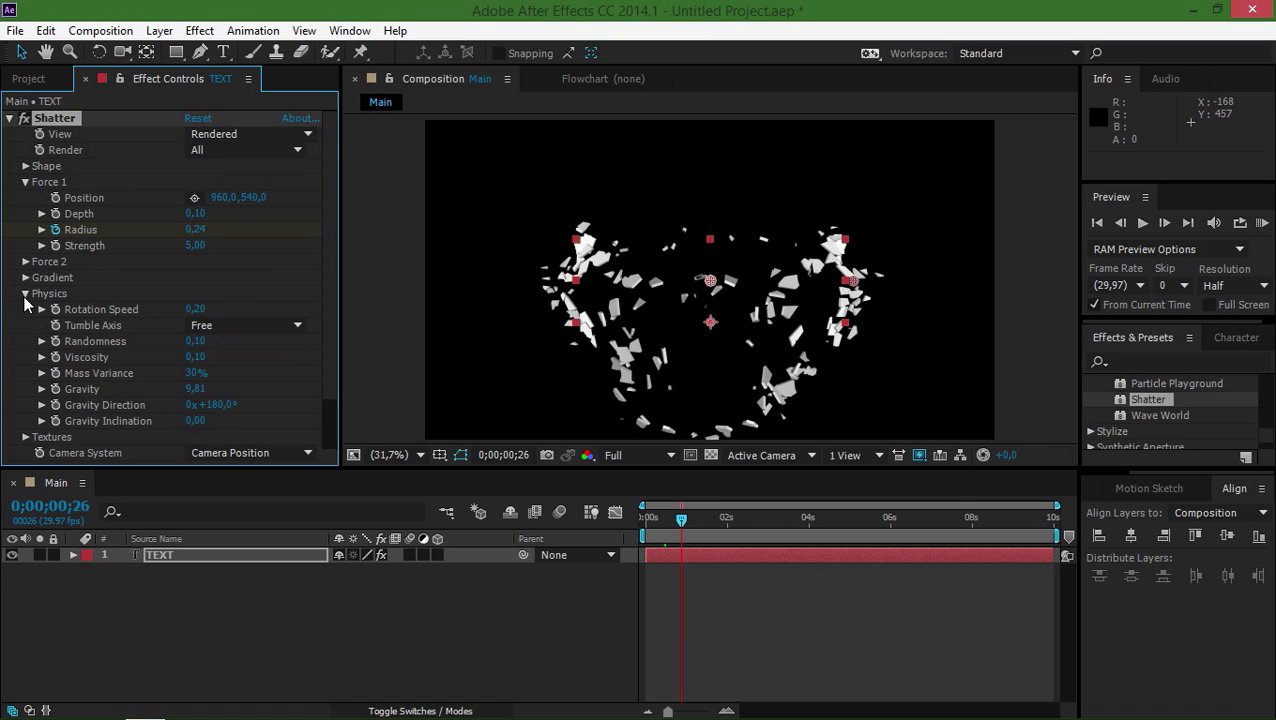
click(25, 293)
- Reveal the TEXT layer's Radius keyframes and shift the first one later, to about frame 13
click(188, 554)
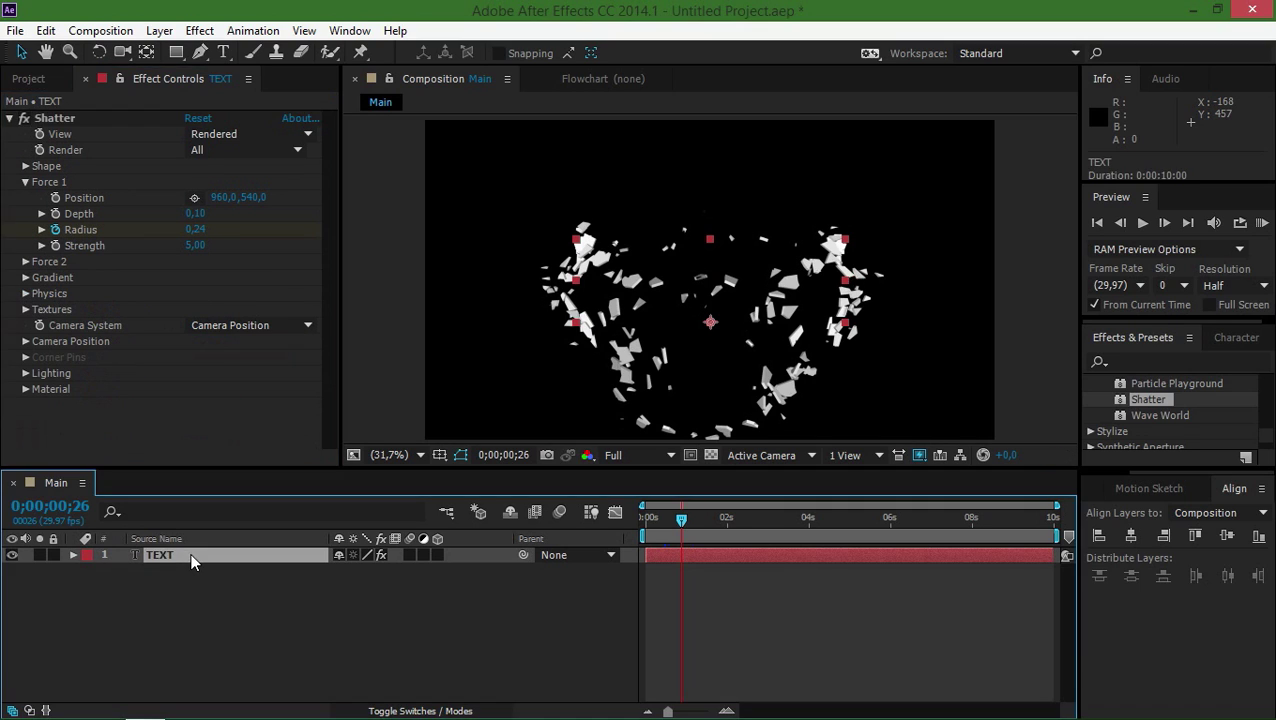
key(u)
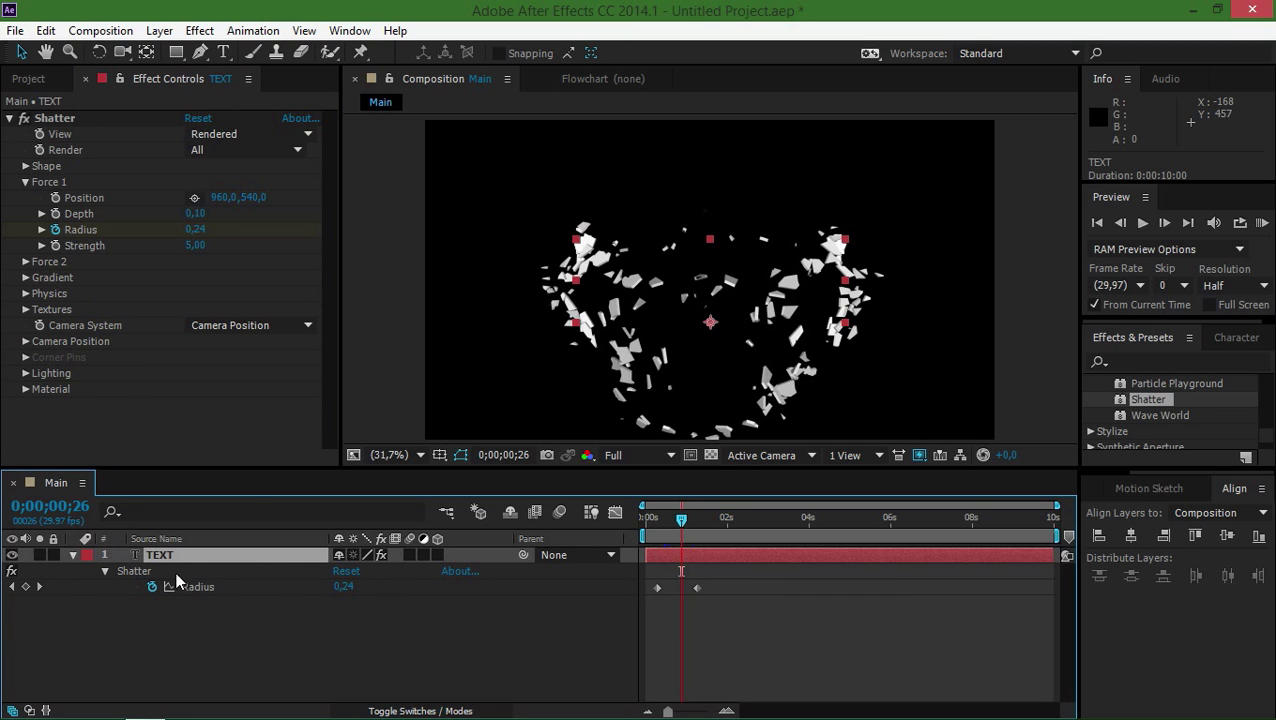
drag(668, 711, 690, 711)
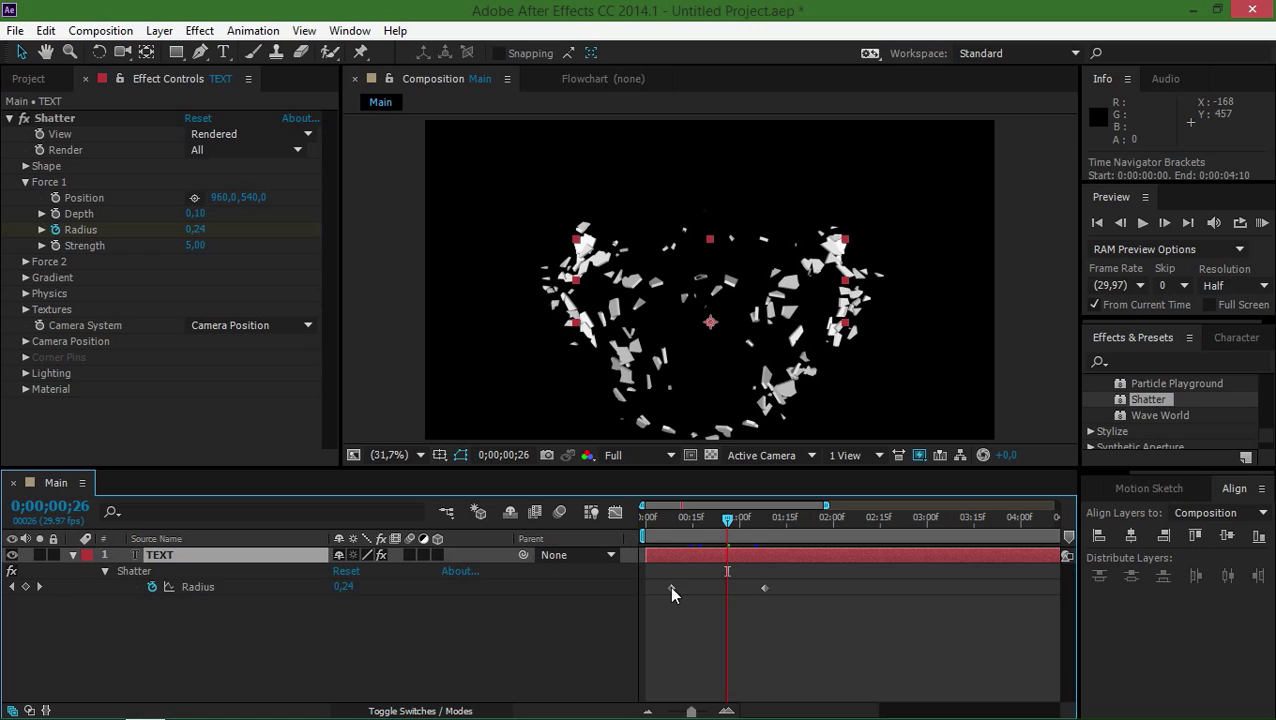
drag(671, 589, 686, 589)
drag(764, 589, 715, 590)
- Move the second Radius keyframe to about 0;20, then return to a frame before the shatter
click(703, 522)
drag(703, 522, 695, 522)
drag(714, 588, 746, 621)
click(686, 588)
click(746, 621)
drag(695, 519, 674, 521)
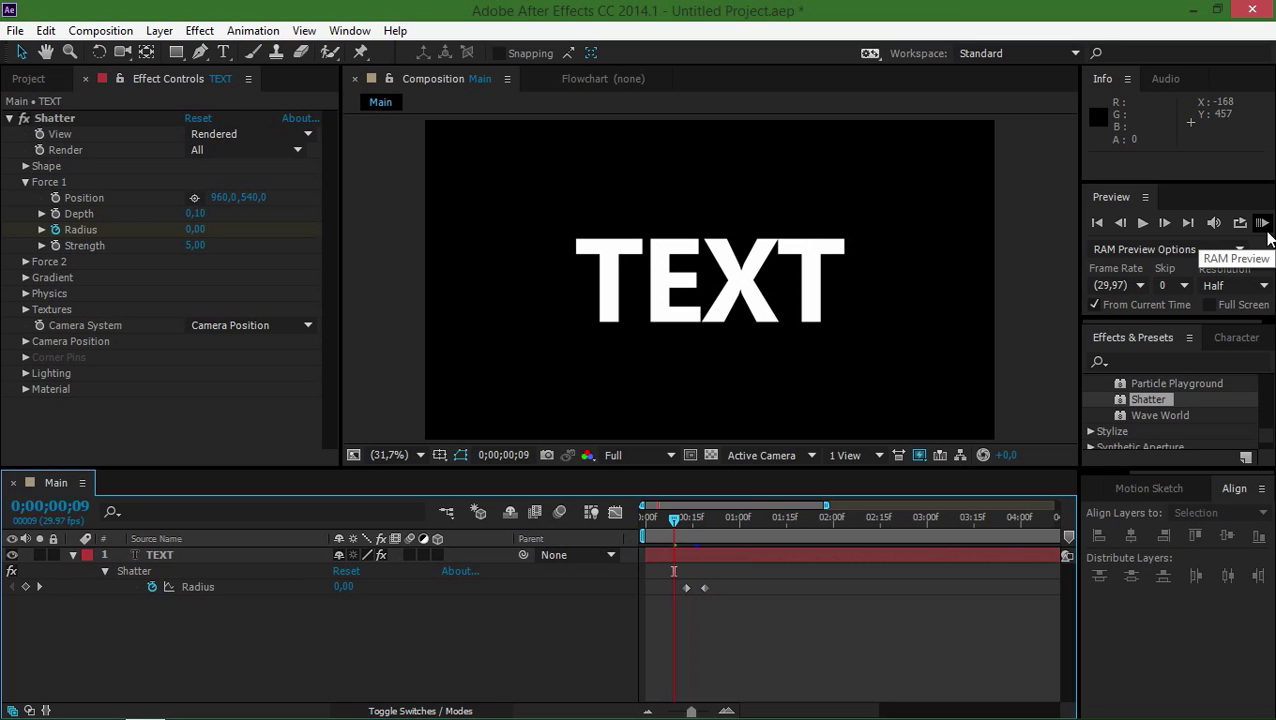
click(1263, 224)
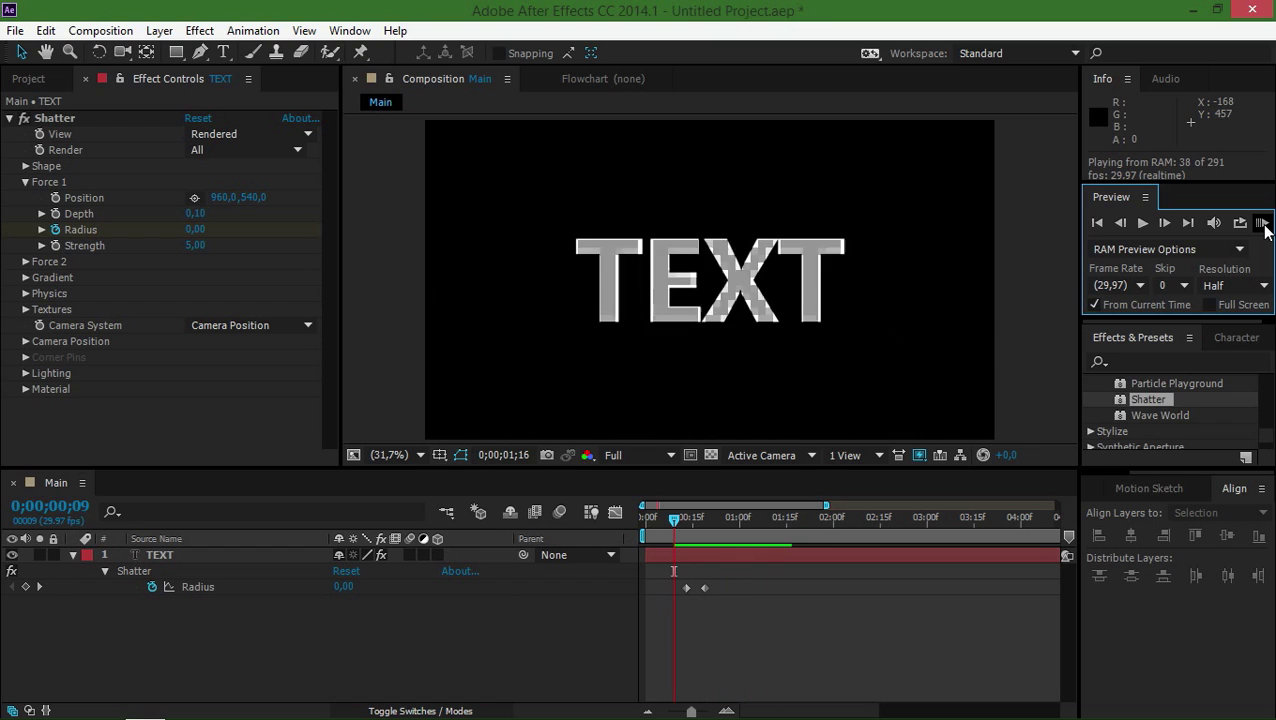
click(1263, 224)
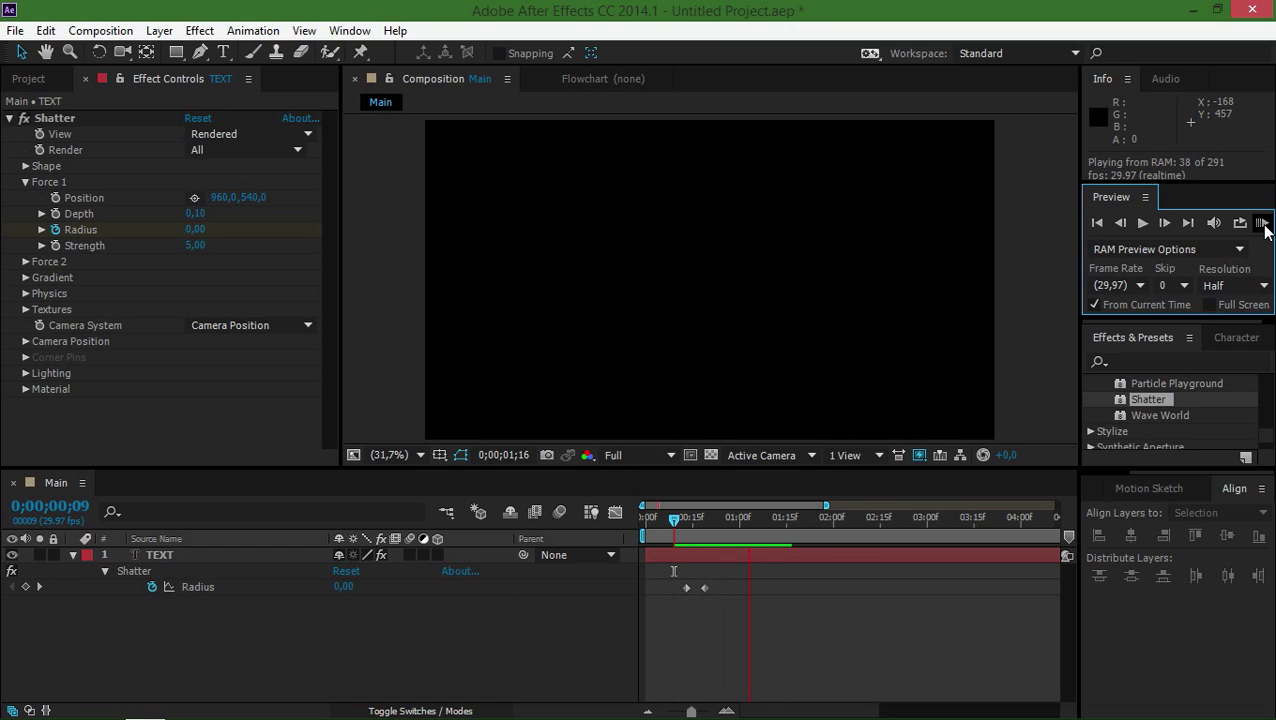
click(675, 518)
drag(674, 517, 705, 518)
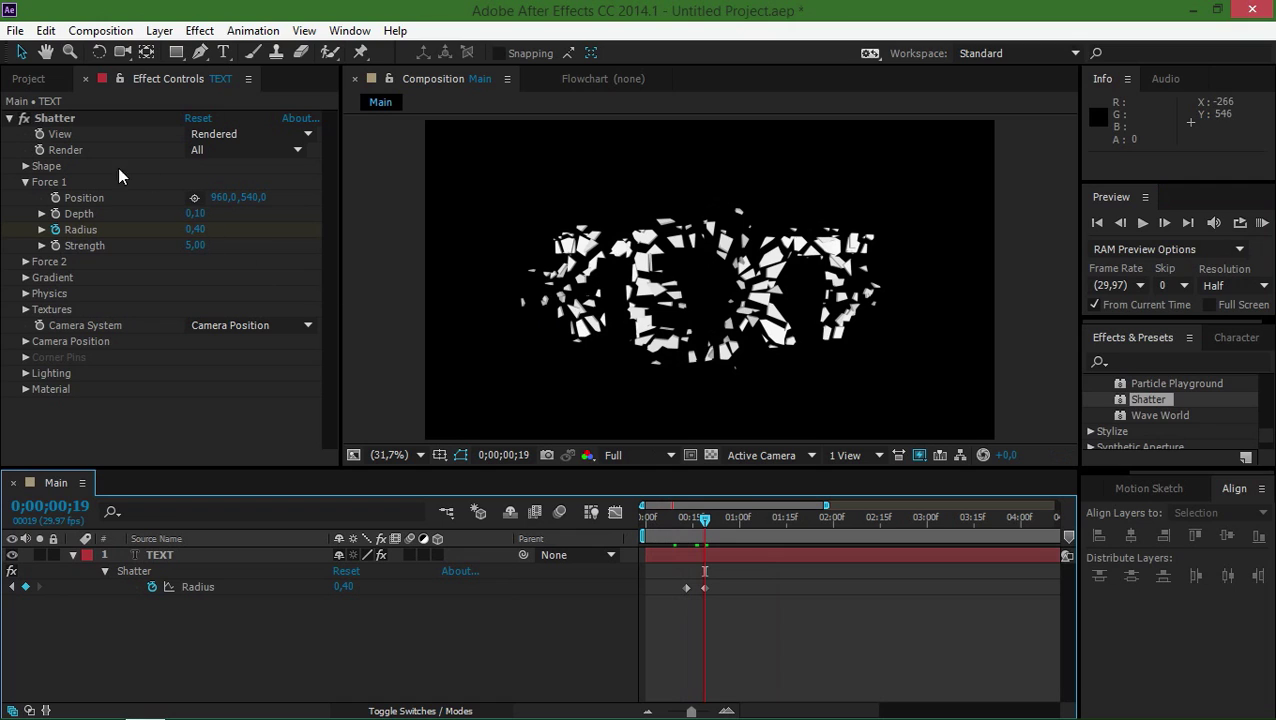
click(63, 118)
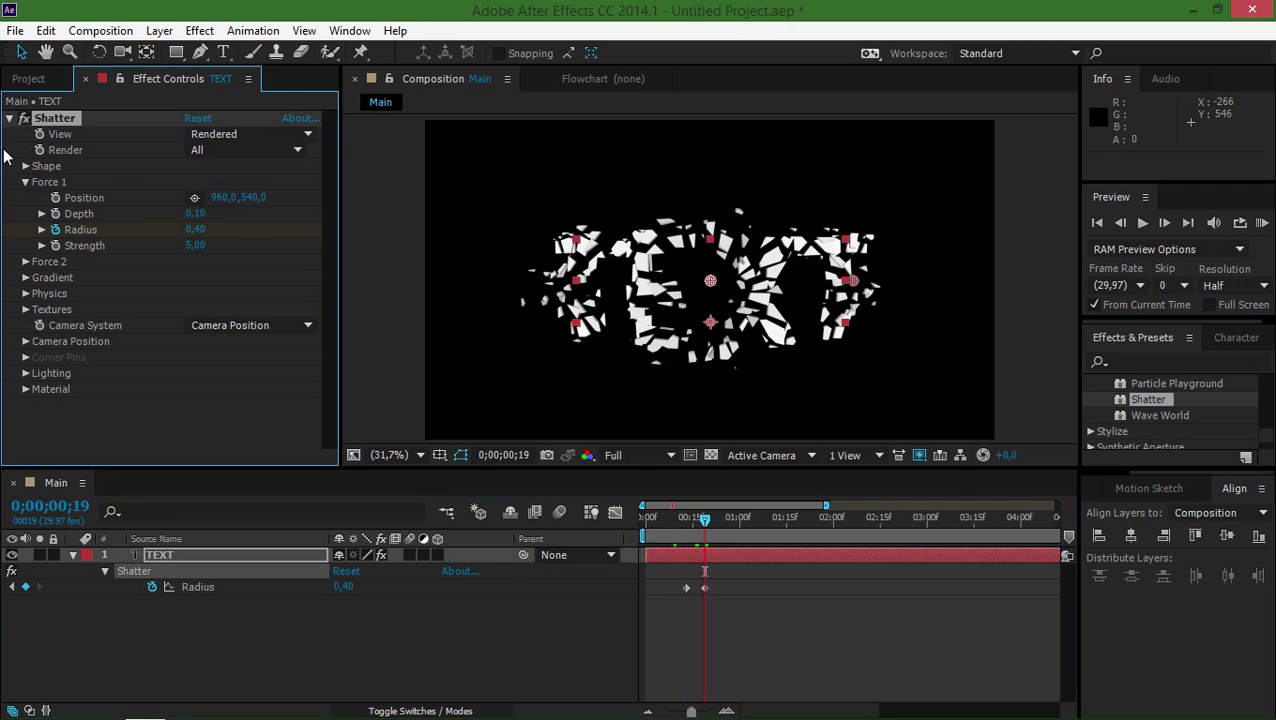
click(278, 626)
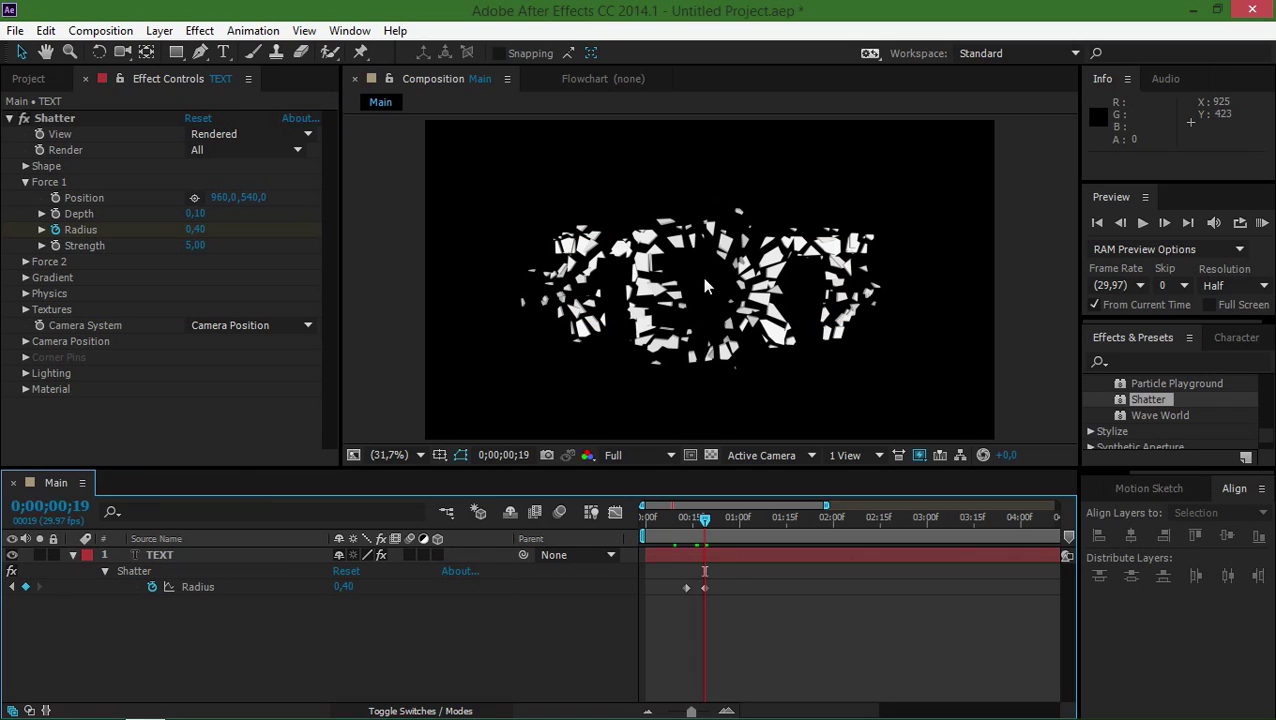
- Apply CC Force Motion Blur from an Effects & Presets search for 'force' to the TEXT layer
click(1174, 360)
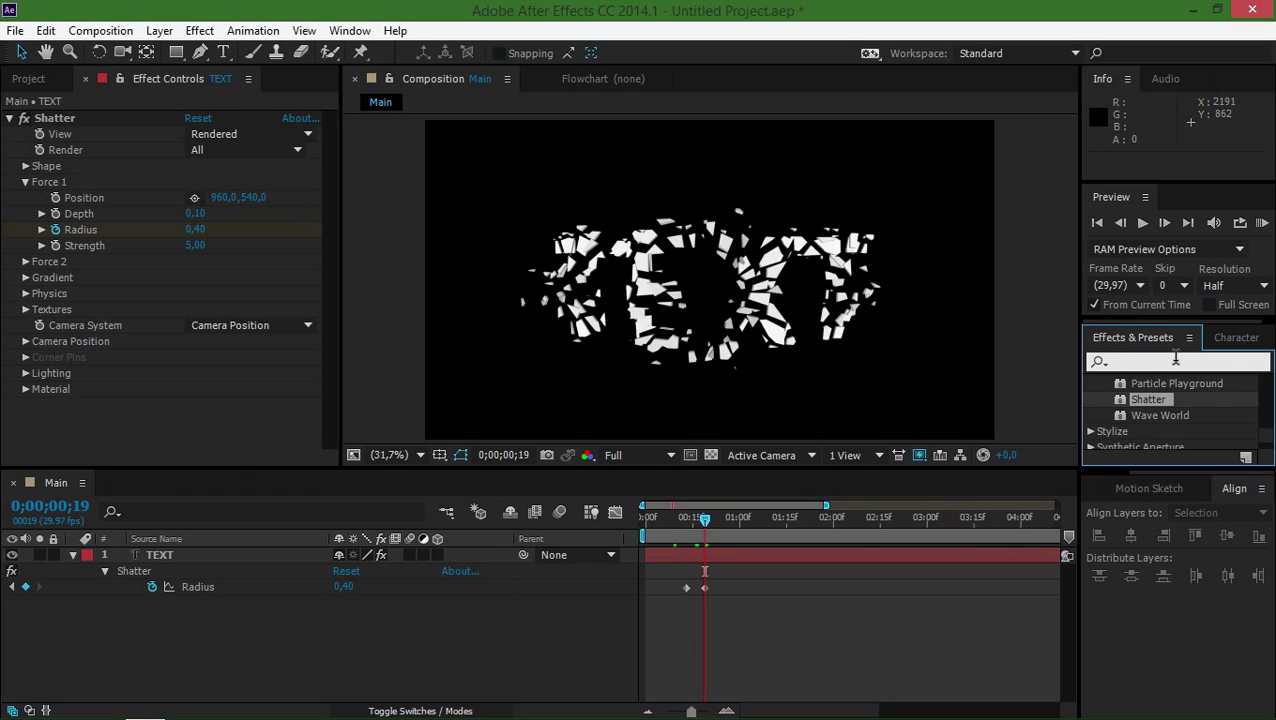
text(force)
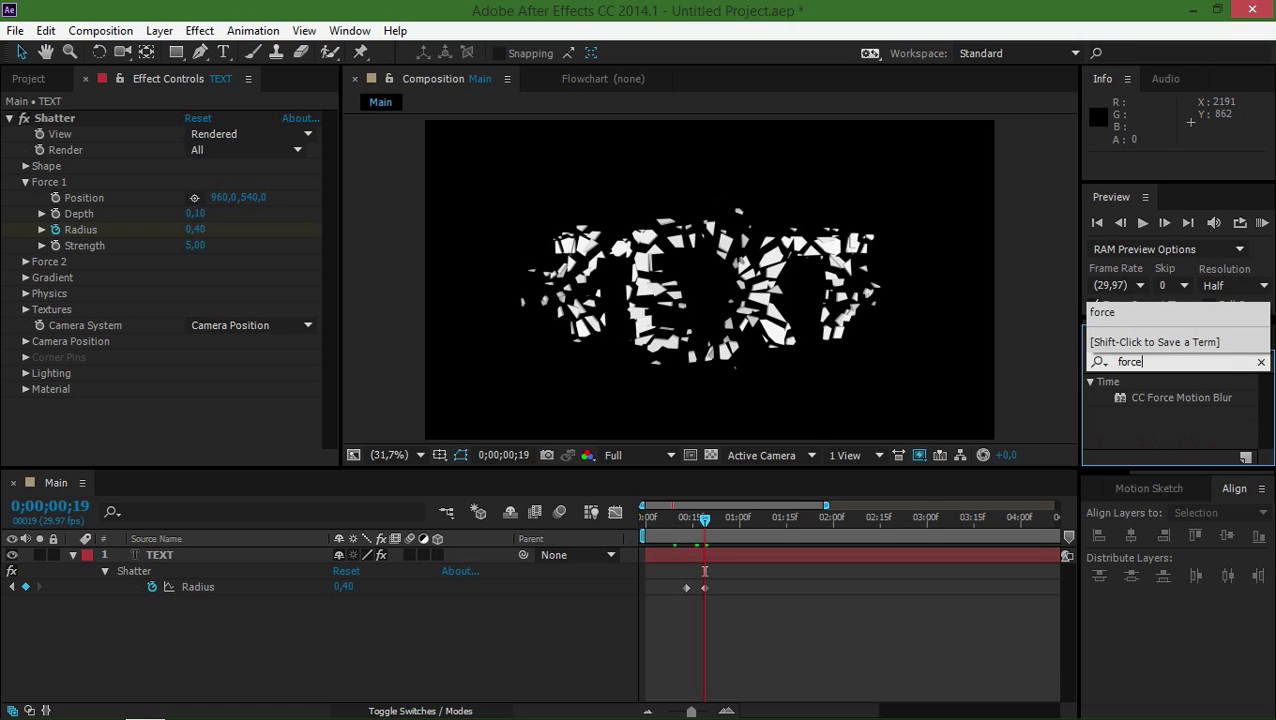
drag(1174, 400, 188, 554)
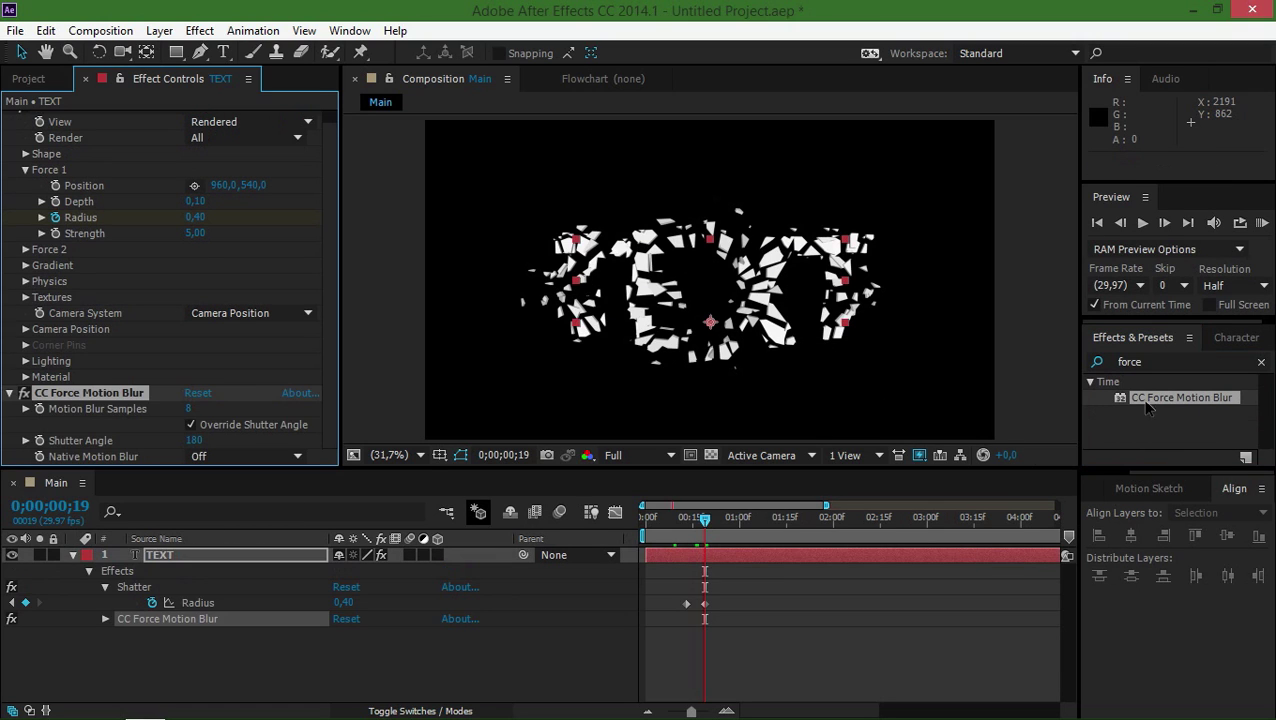
click(1261, 364)
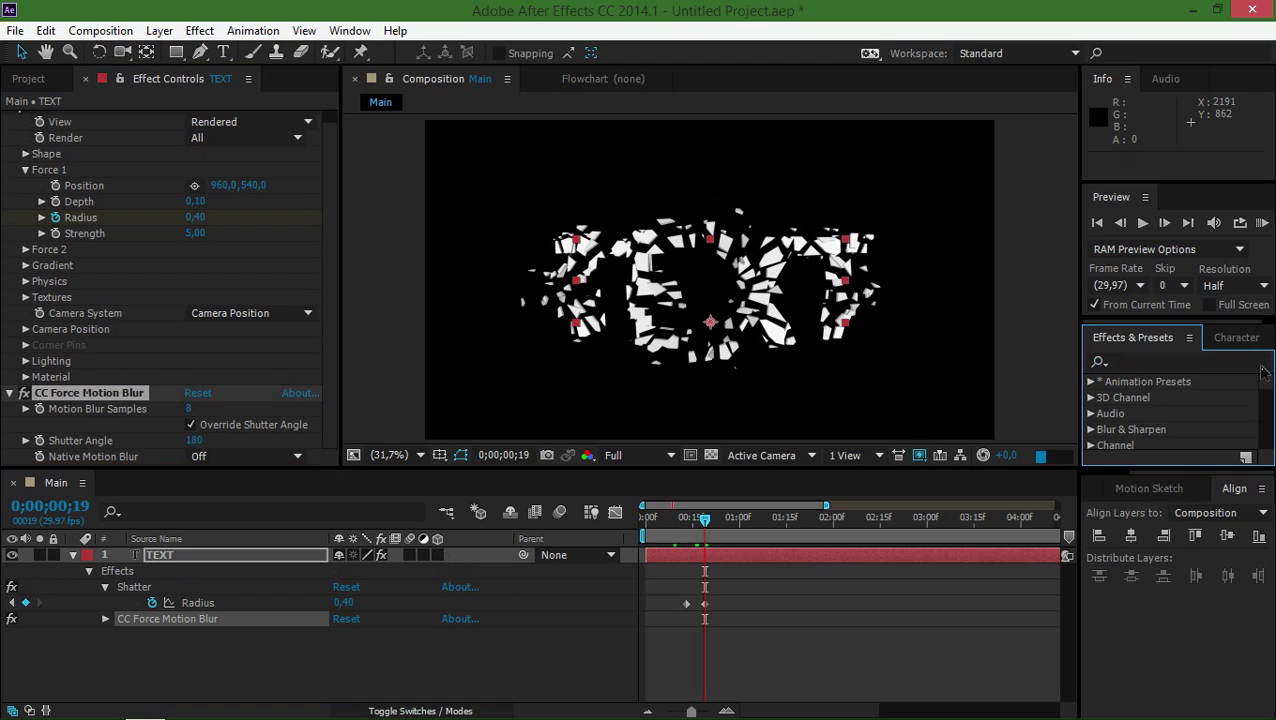
- Compare frames 14 and 16 where the text breaks, then return to before the shatter
click(700, 524)
click(689, 529)
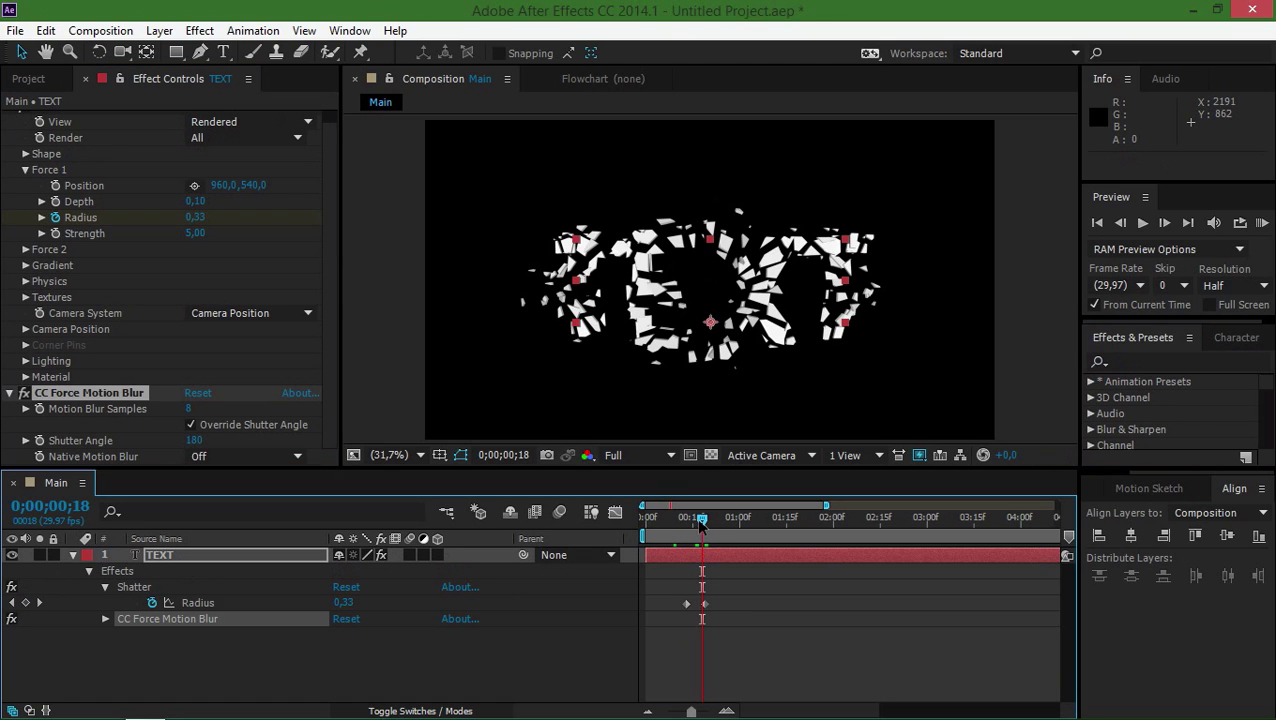
click(695, 522)
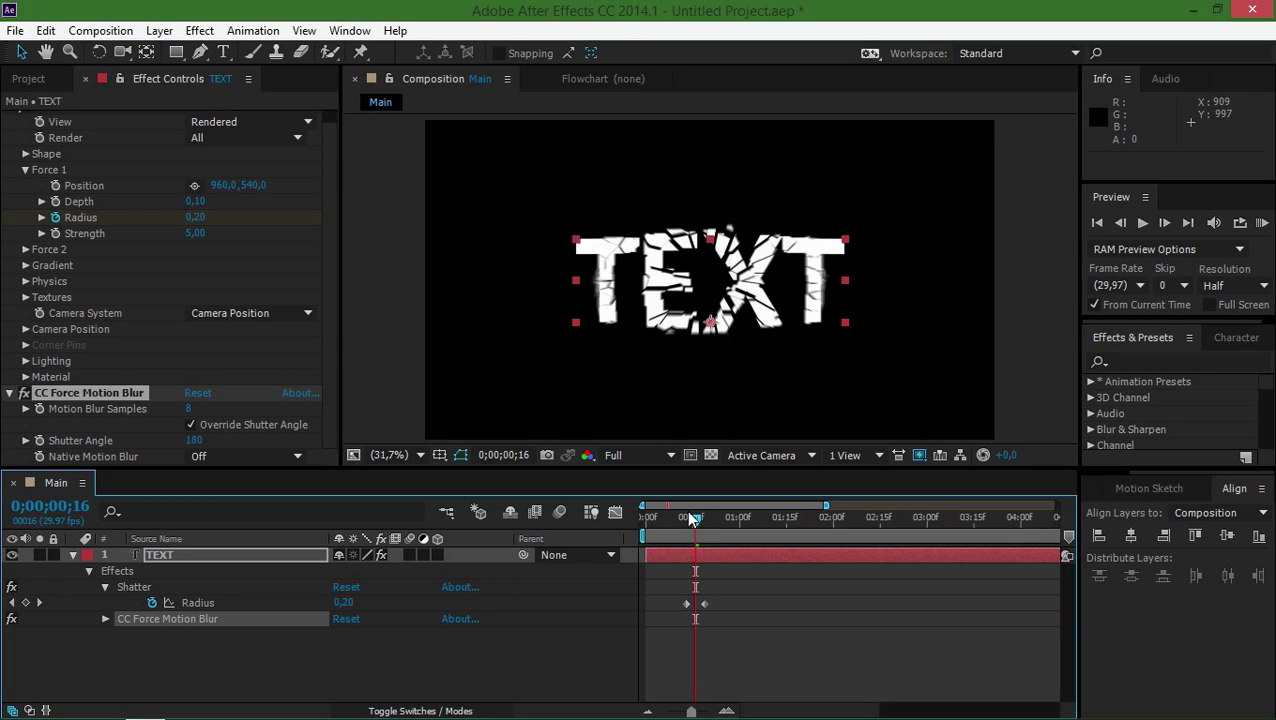
drag(695, 517, 683, 518)
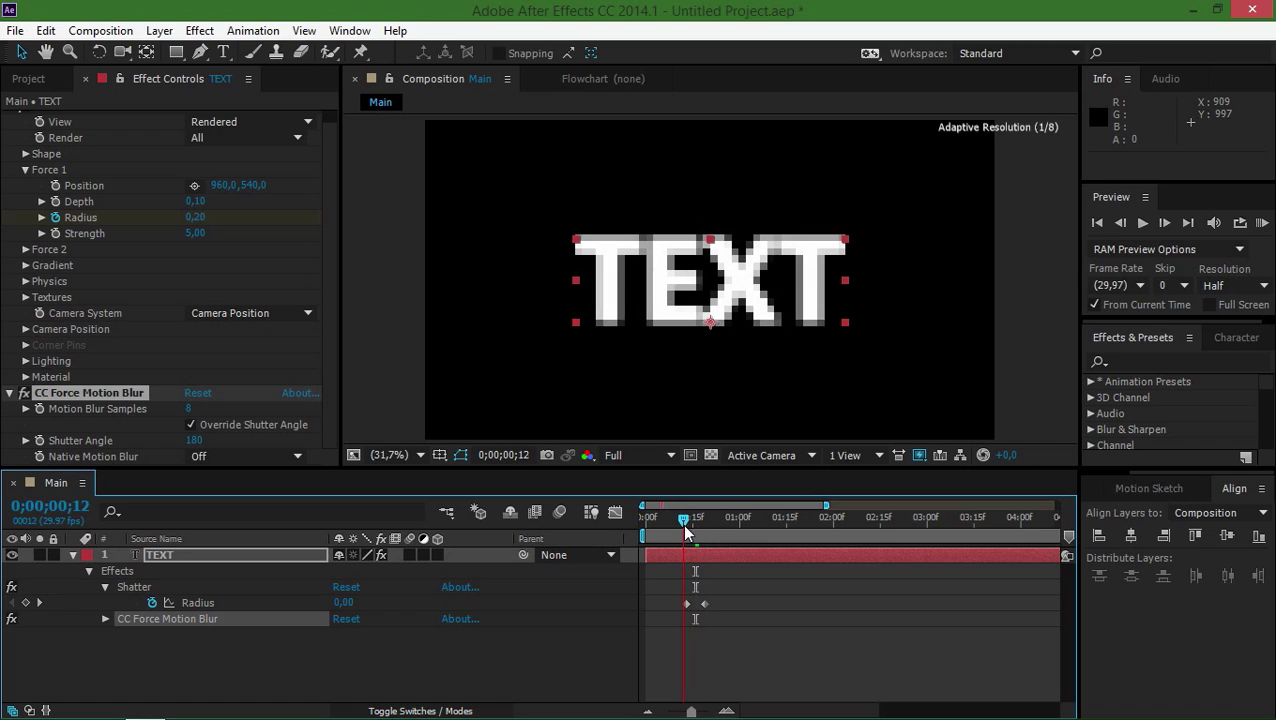
click(1263, 225)
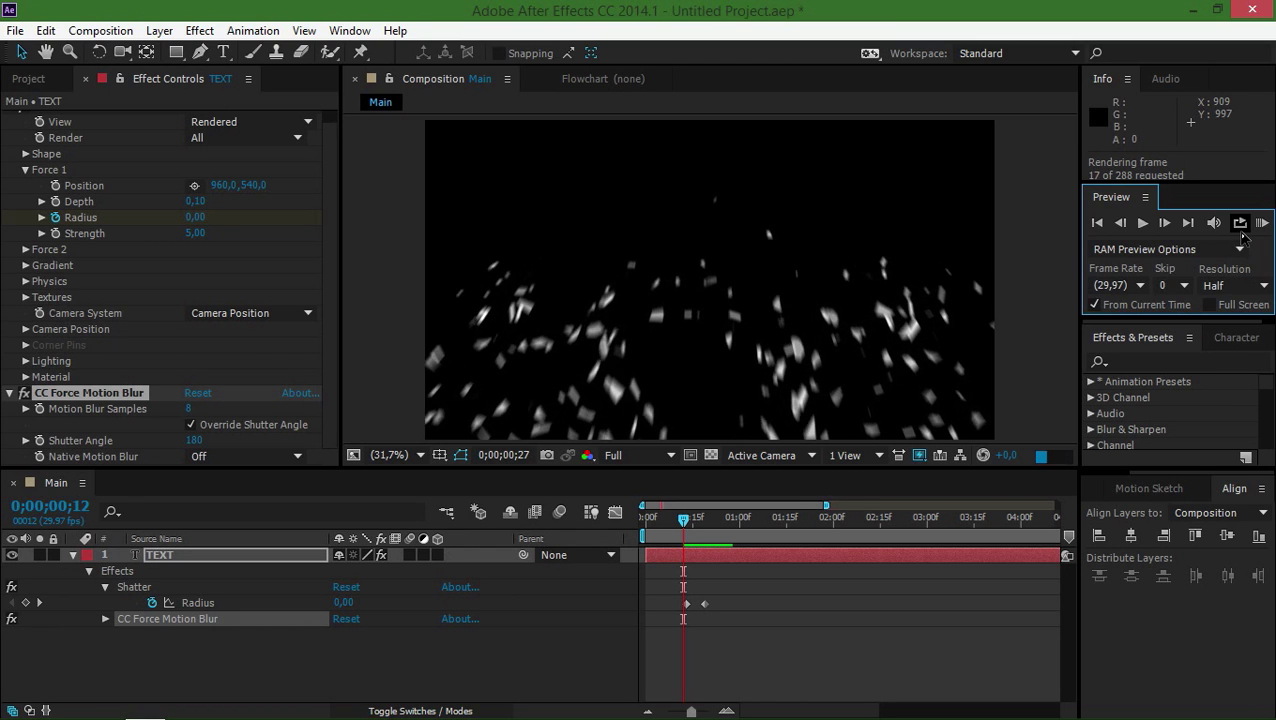
click(1263, 224)
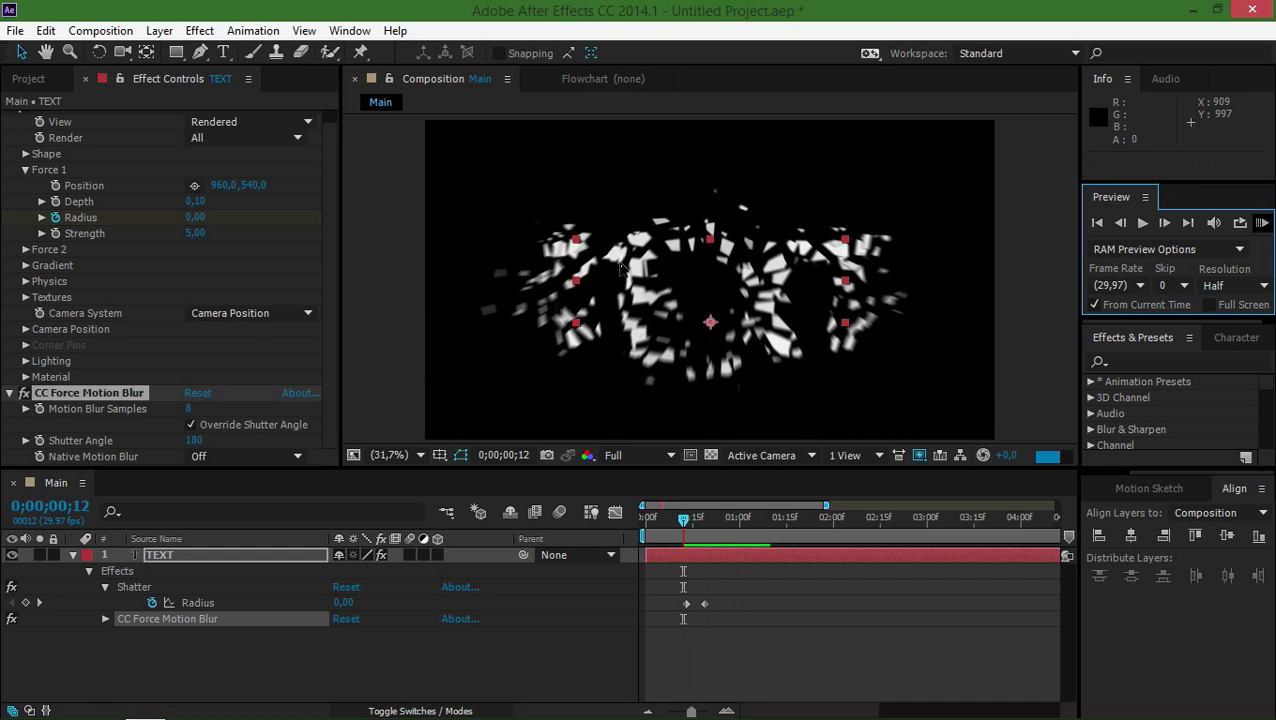
click(600, 315)
scroll(139, 222, up, 1)
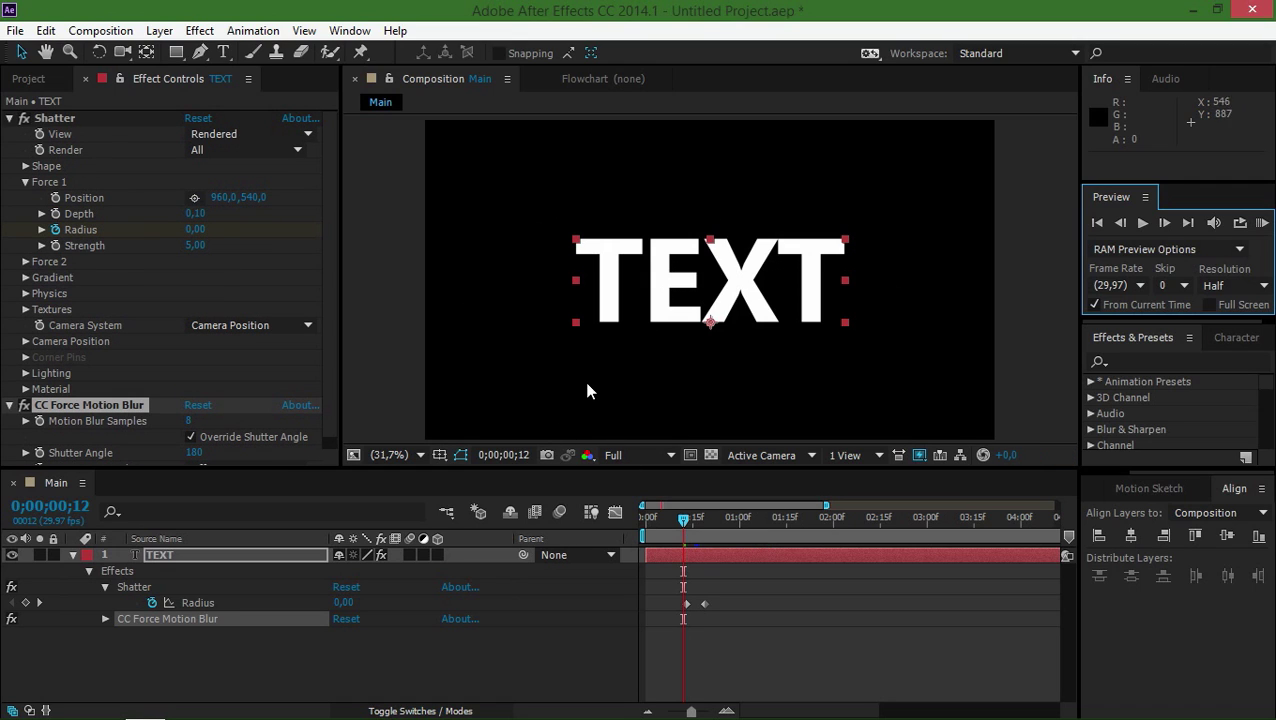